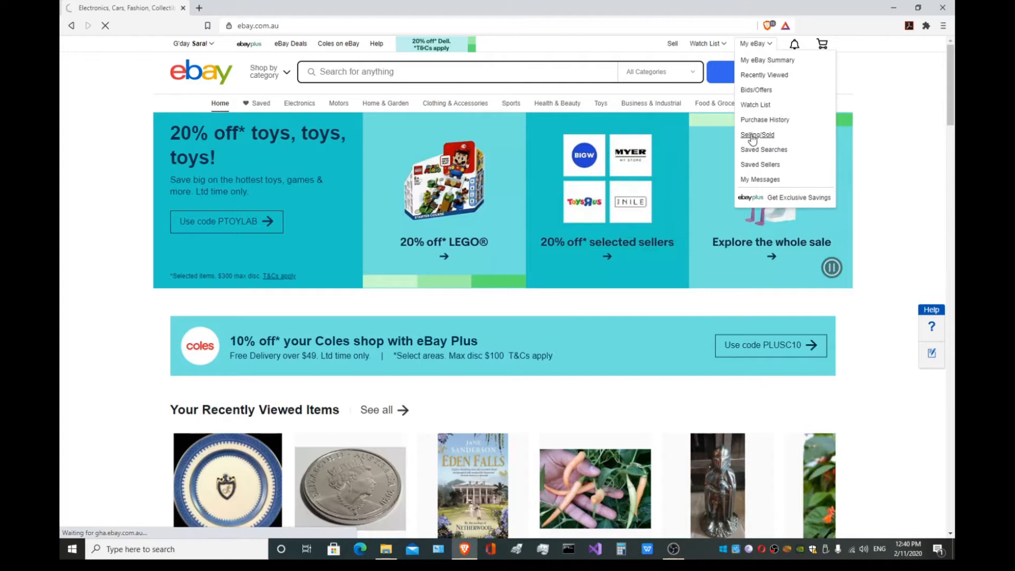
Step: Open the Selling/Sold page and look through the Seller Hub overview, from tasks and sales to feedback, research and monthly limits
click(752, 139)
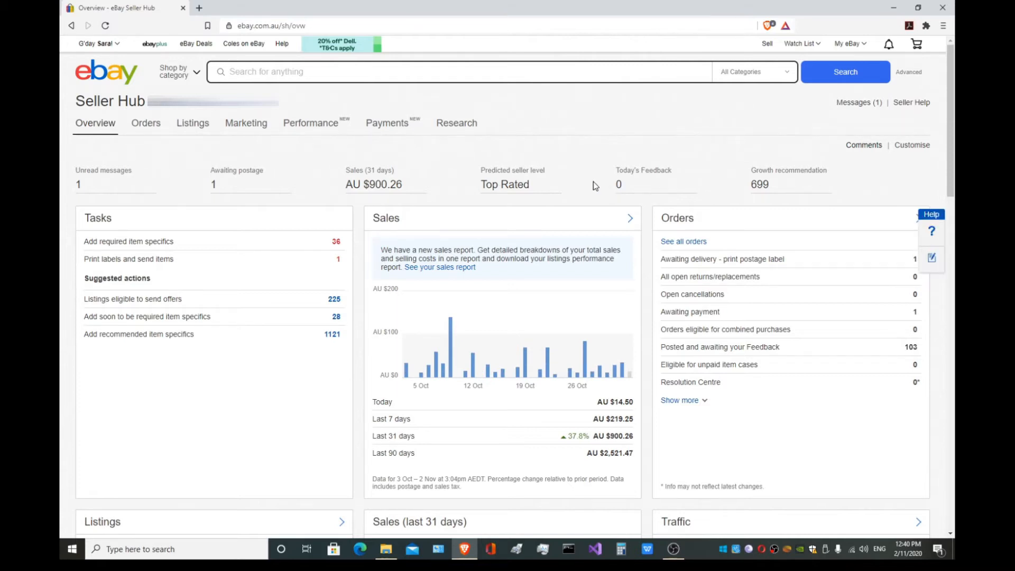
scroll(582, 190, down, 2)
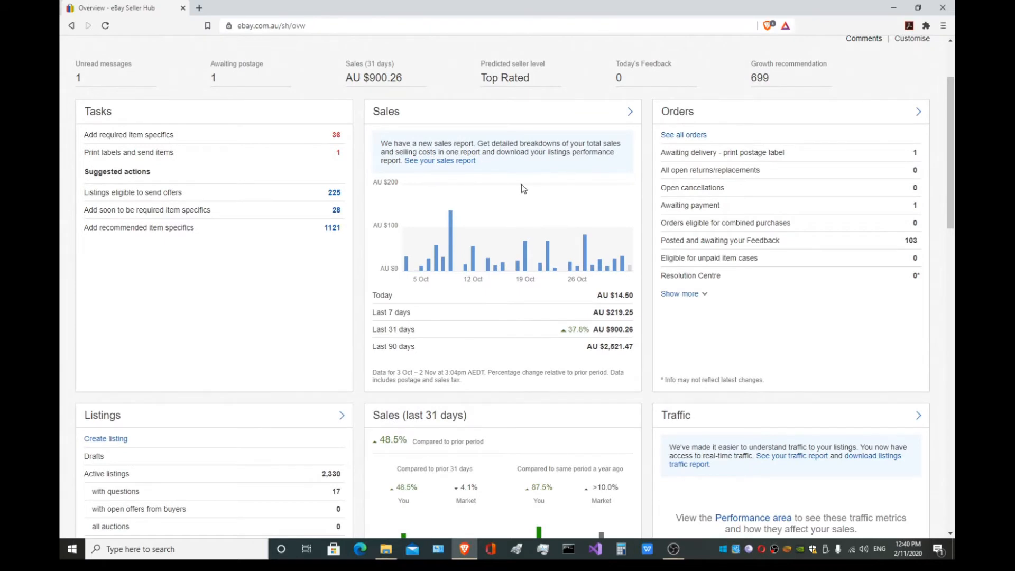
scroll(516, 196, down, 4)
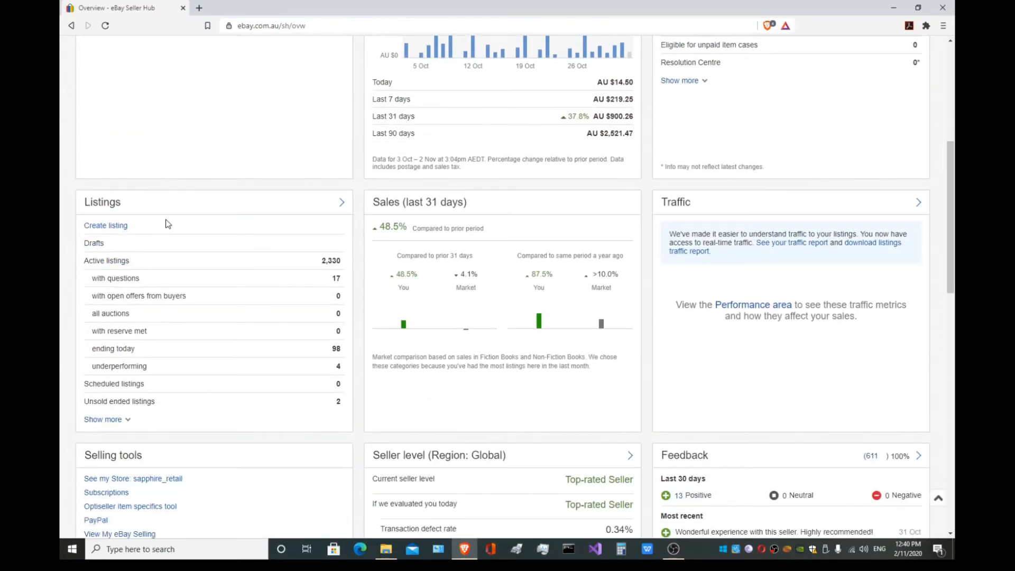
scroll(412, 264, down, 2)
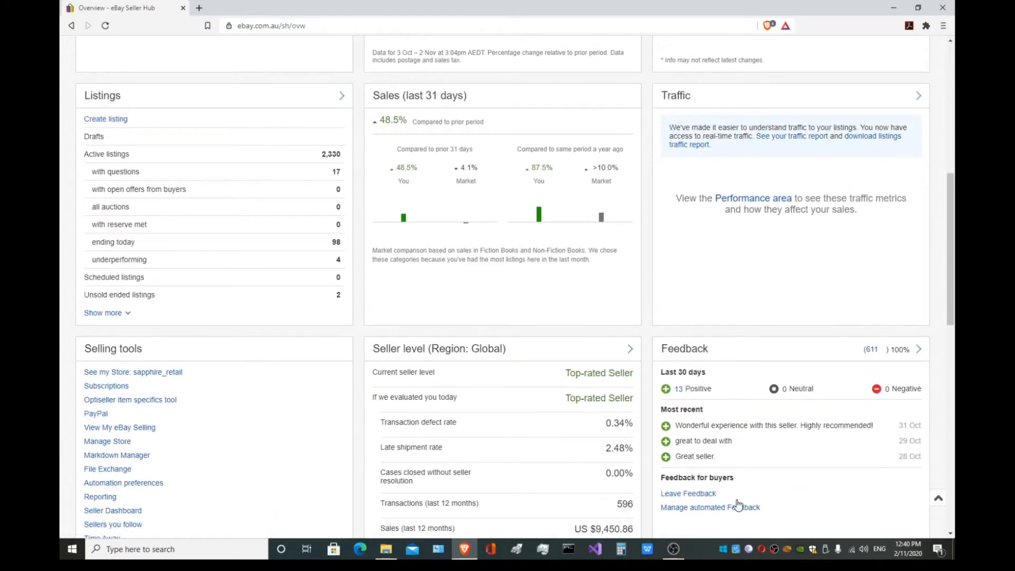
scroll(770, 392, down, 4)
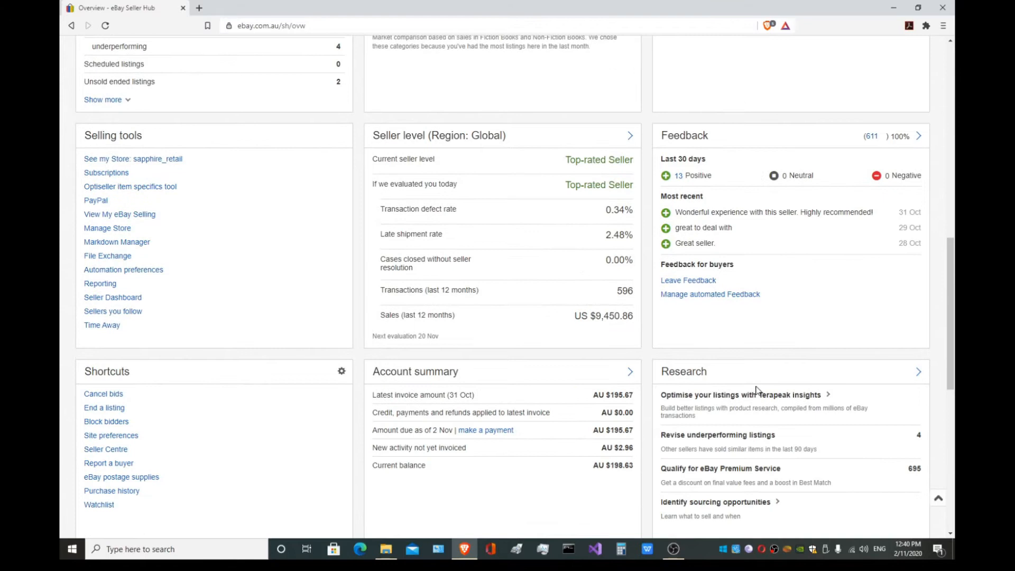
scroll(757, 390, down, 5)
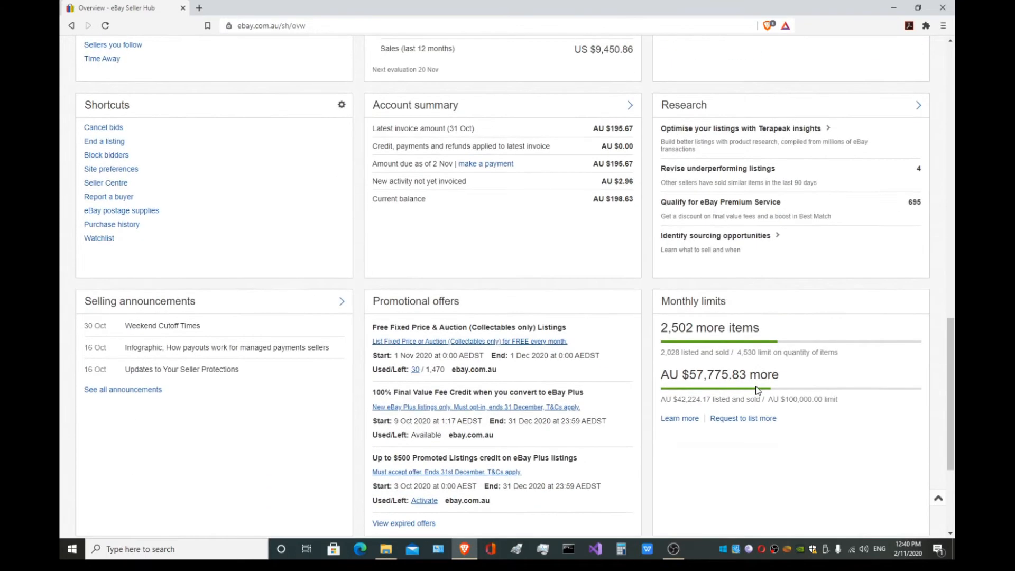
scroll(756, 390, up, 10)
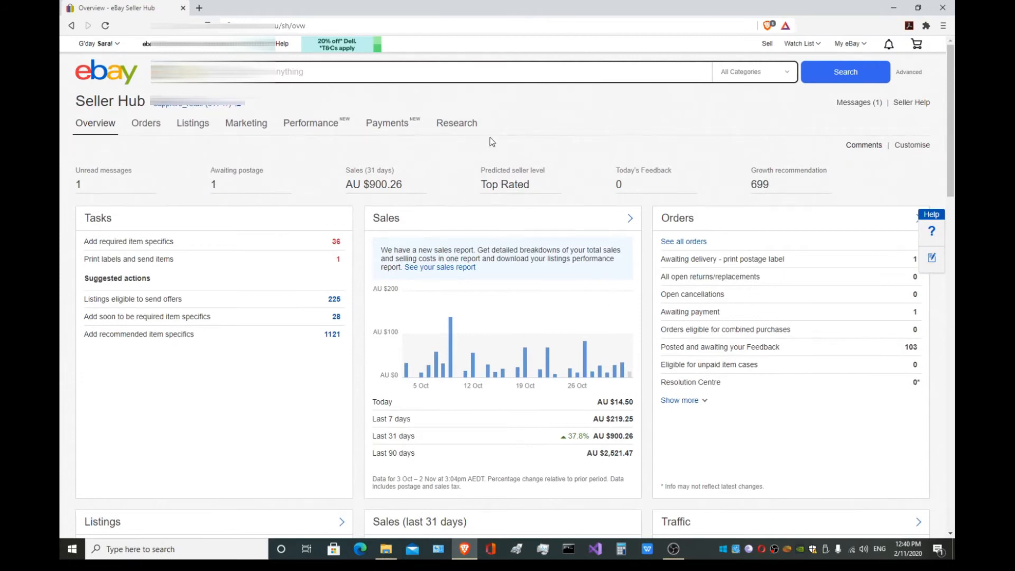
scroll(267, 180, down, 5)
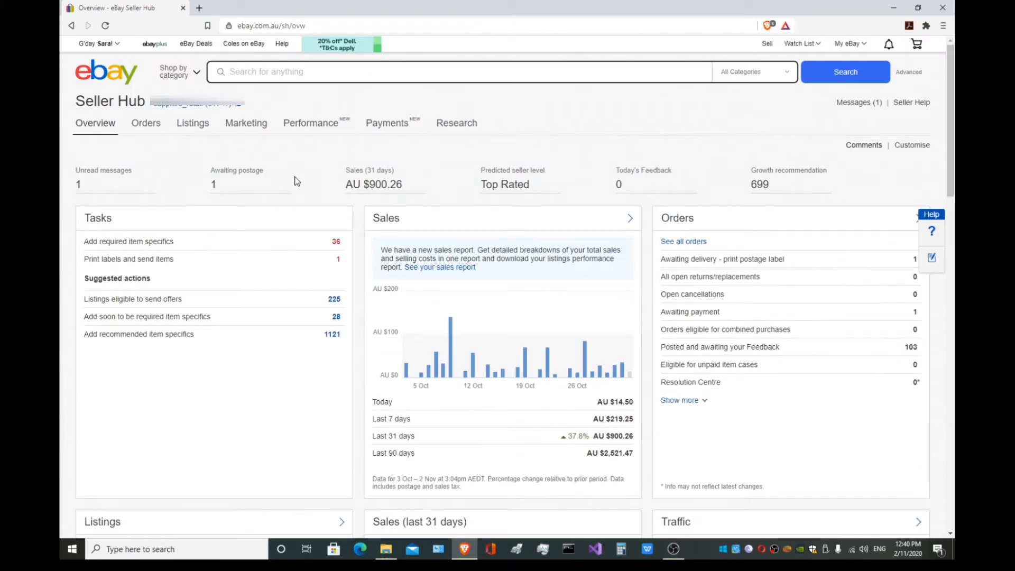
Step: Create a listing titled "Woodmere White House Collection Dessert Plate Jefferson" in Collectables > Historical Memorabilia > Political > US > Presidents & First Ladies
mouse_move(193, 127)
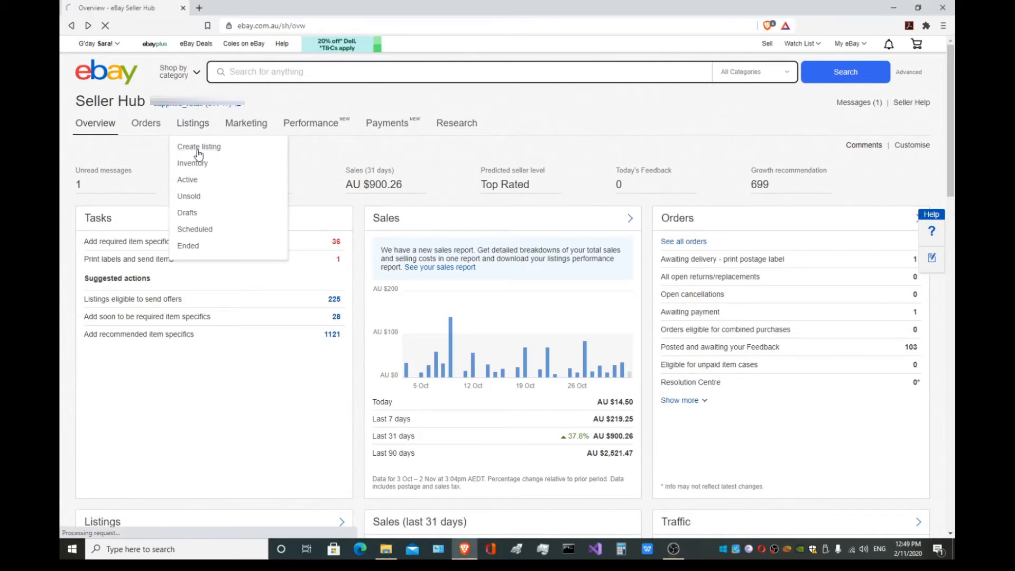
click(196, 152)
click(304, 127)
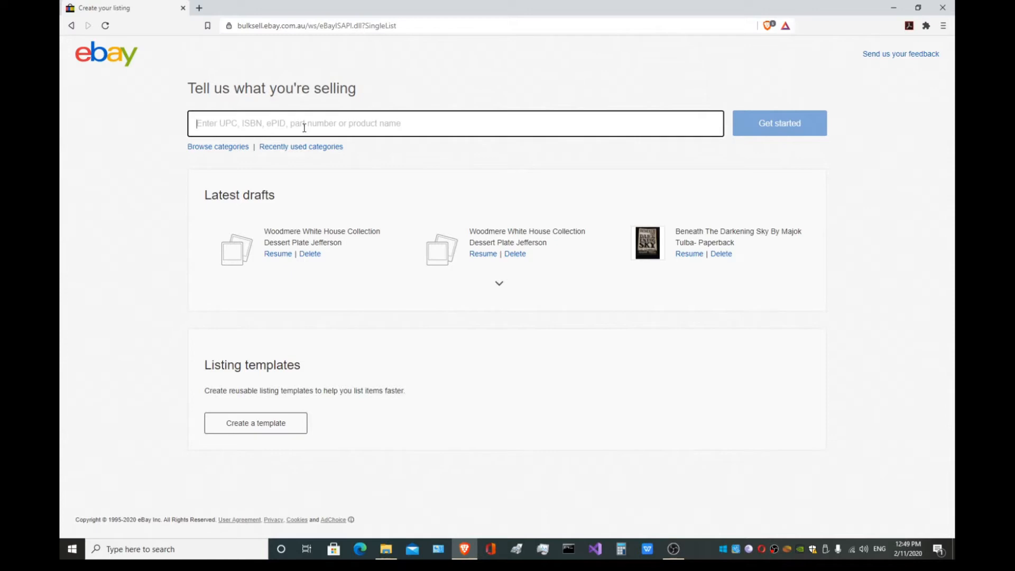
text(W)
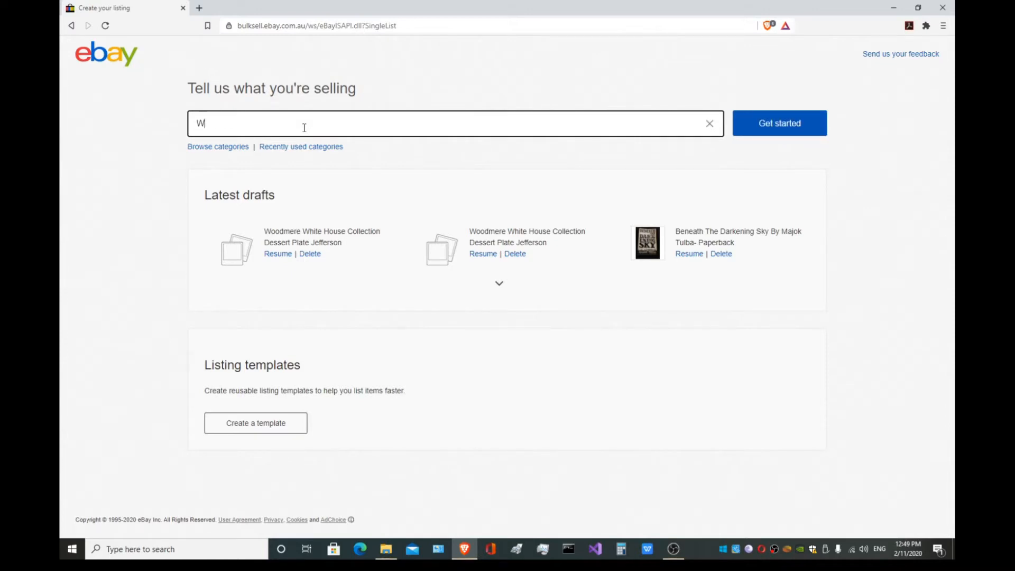
text(oodmere )
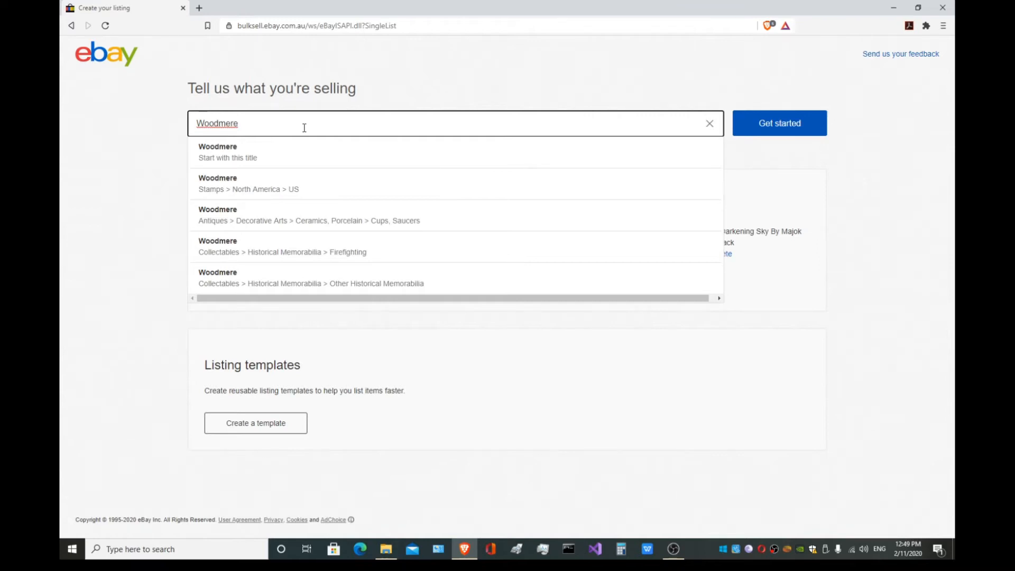
text(Whi)
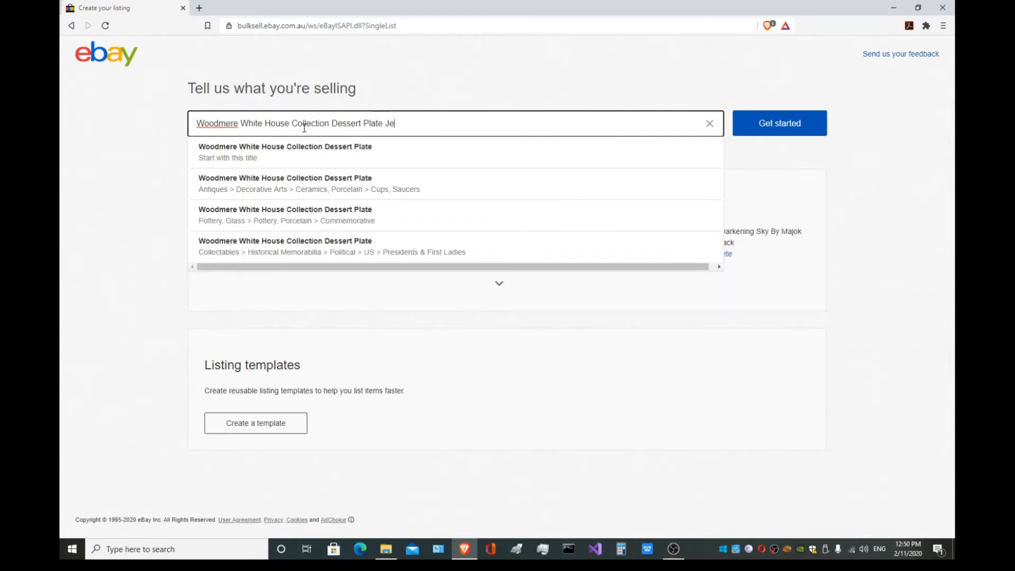
text(son)
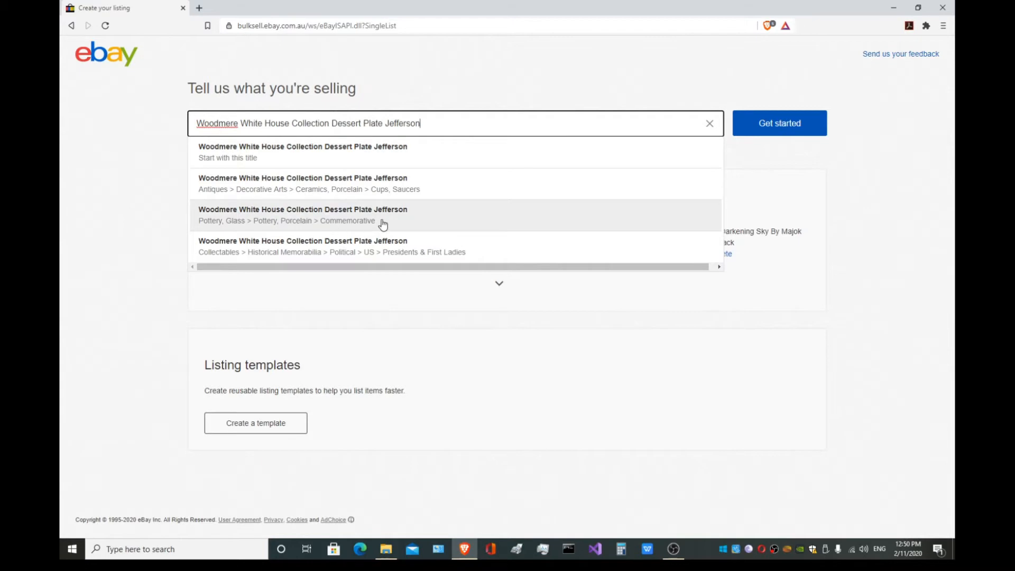
click(374, 253)
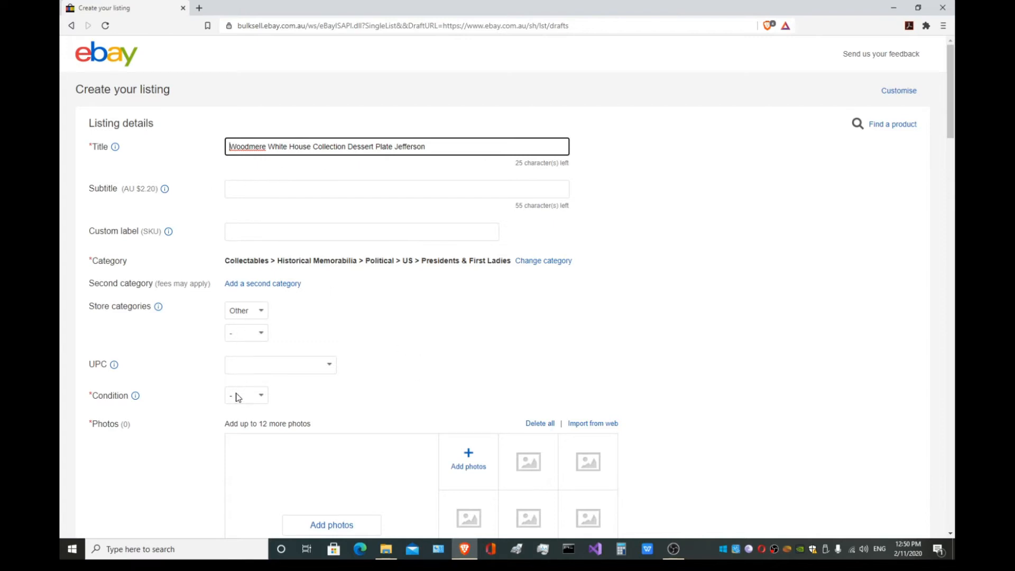
Step: Set the item condition to Used and enter the condition description "Used but in great condition no chips"
click(260, 396)
click(248, 427)
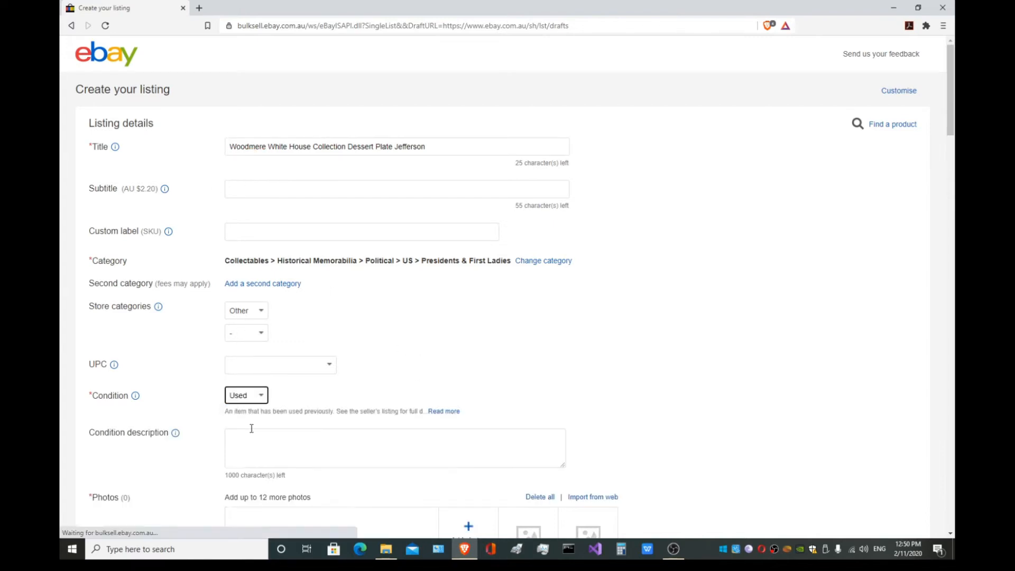
click(445, 354)
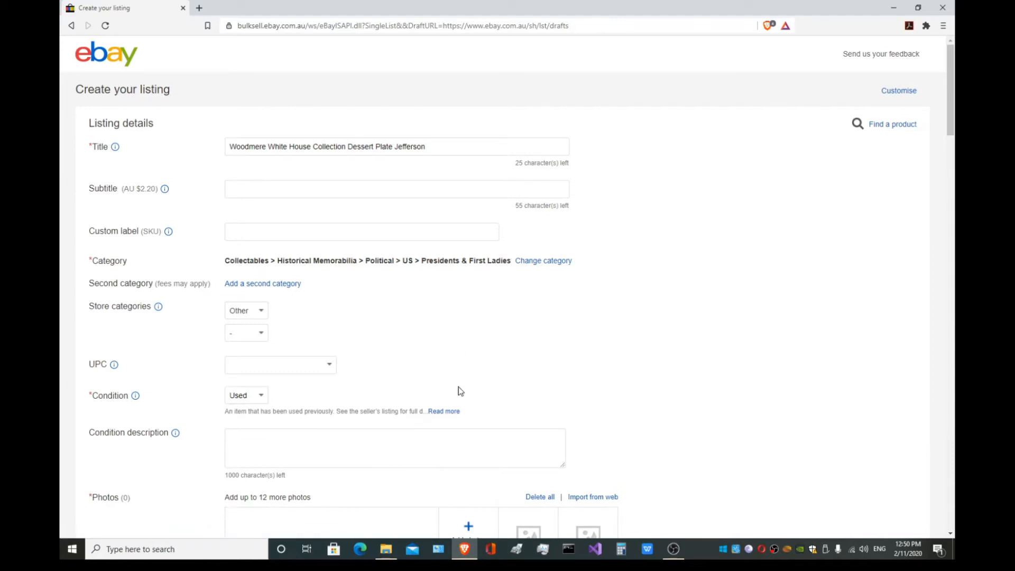
scroll(458, 390, down, 2)
click(278, 344)
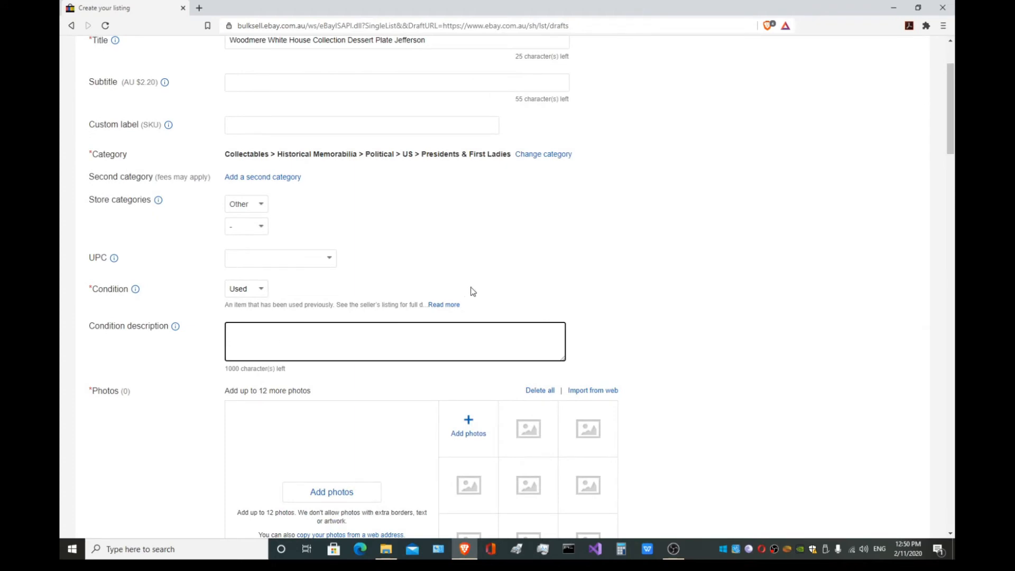
text(Used but in great condition no chips)
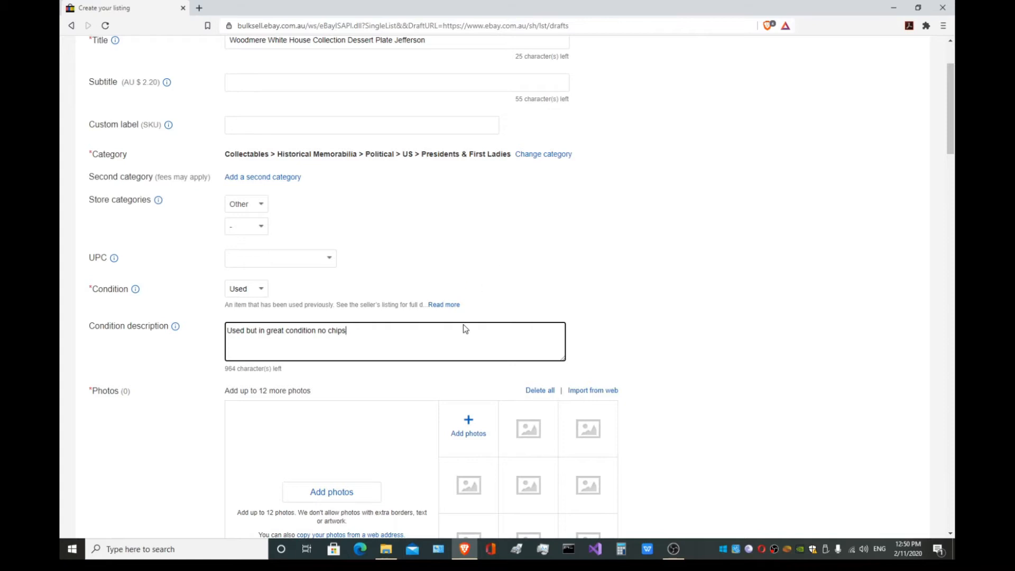
Step: Add the photos IMG_8505, IMG_8506 and IMG_8507 from the woodmerewhitehousecollectiondessertplatejefferson folder to the listing
scroll(479, 360, down, 2)
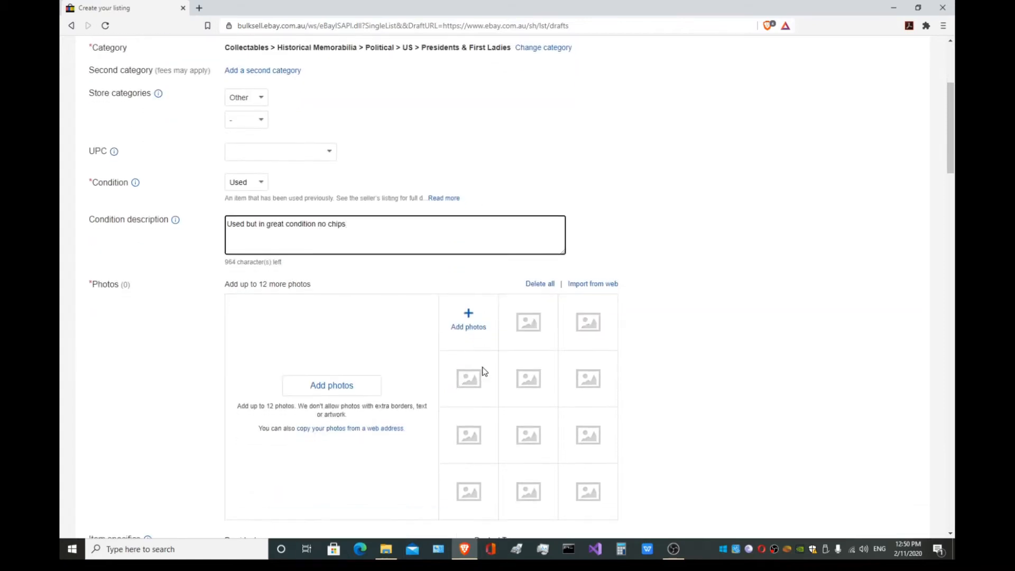
click(459, 321)
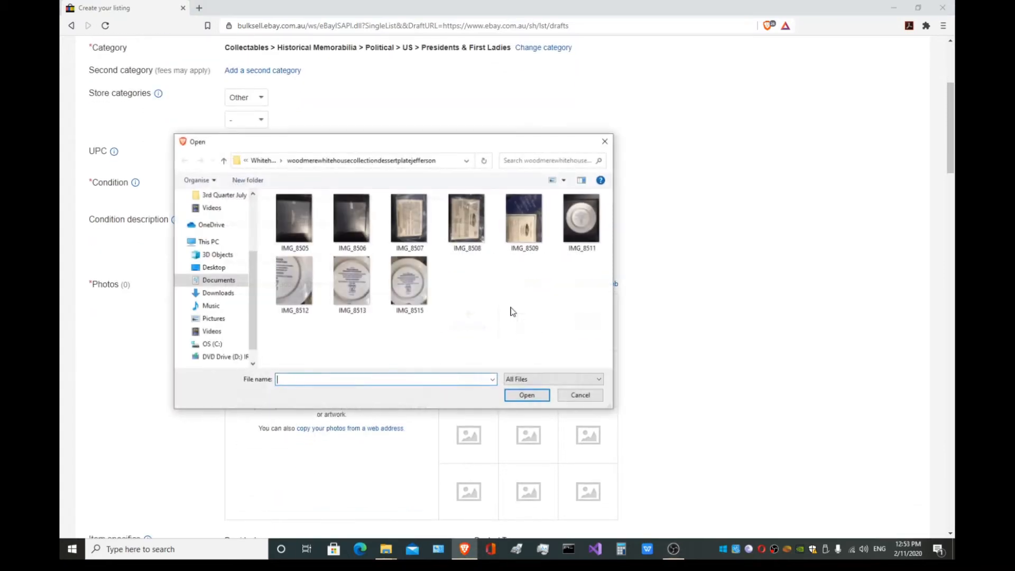
click(292, 233)
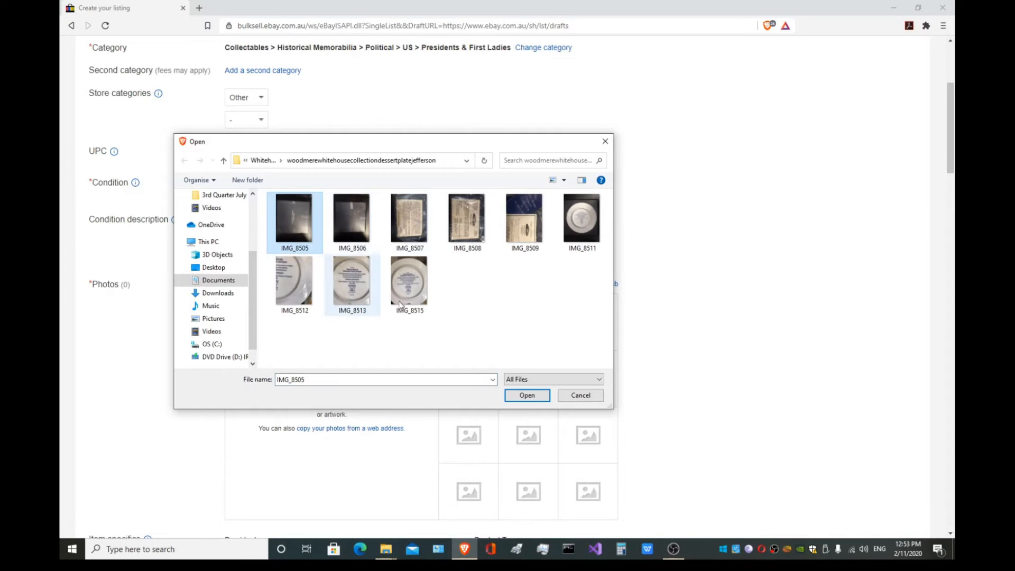
click(522, 395)
click(523, 321)
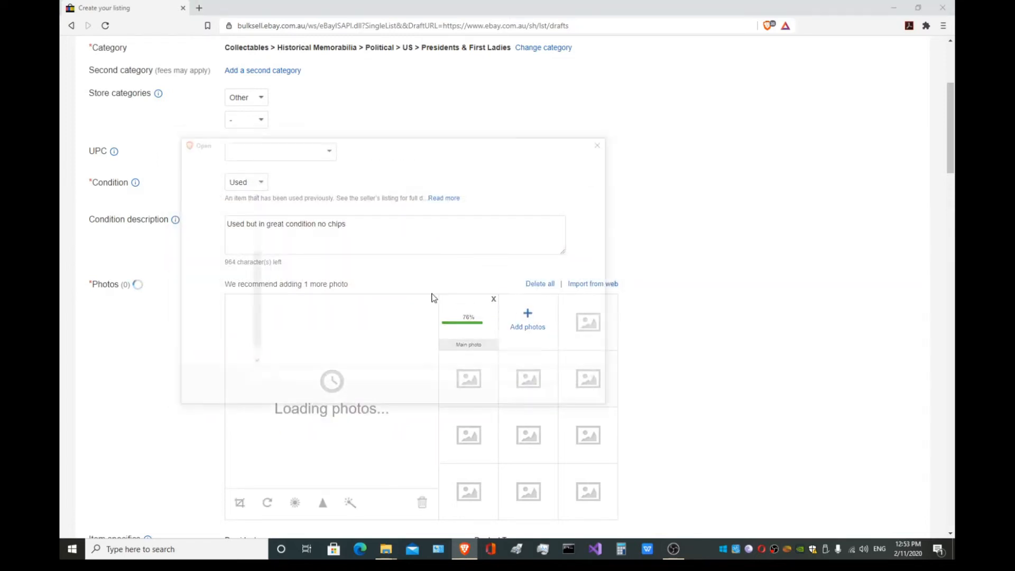
click(369, 239)
click(527, 396)
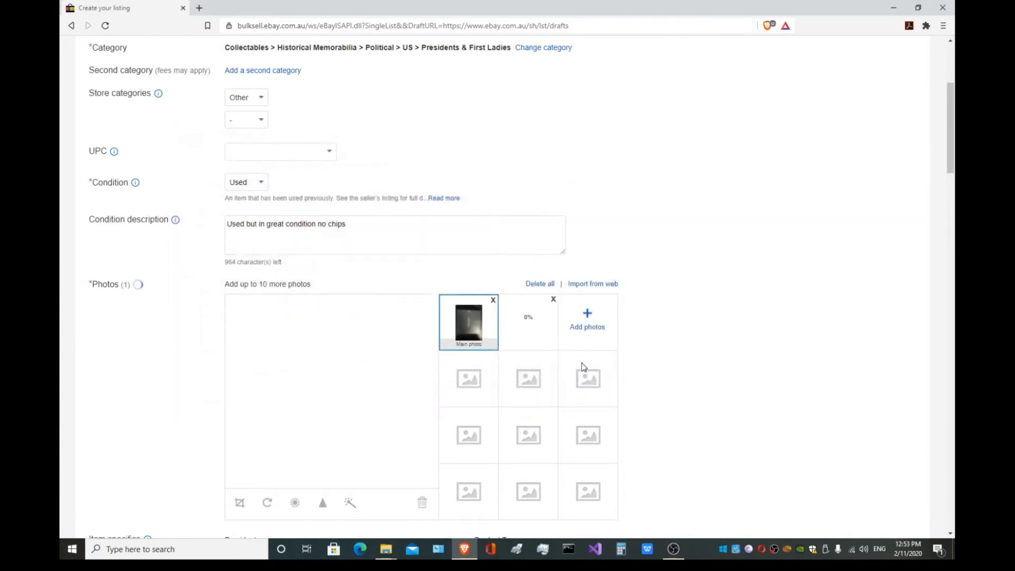
click(587, 328)
click(432, 240)
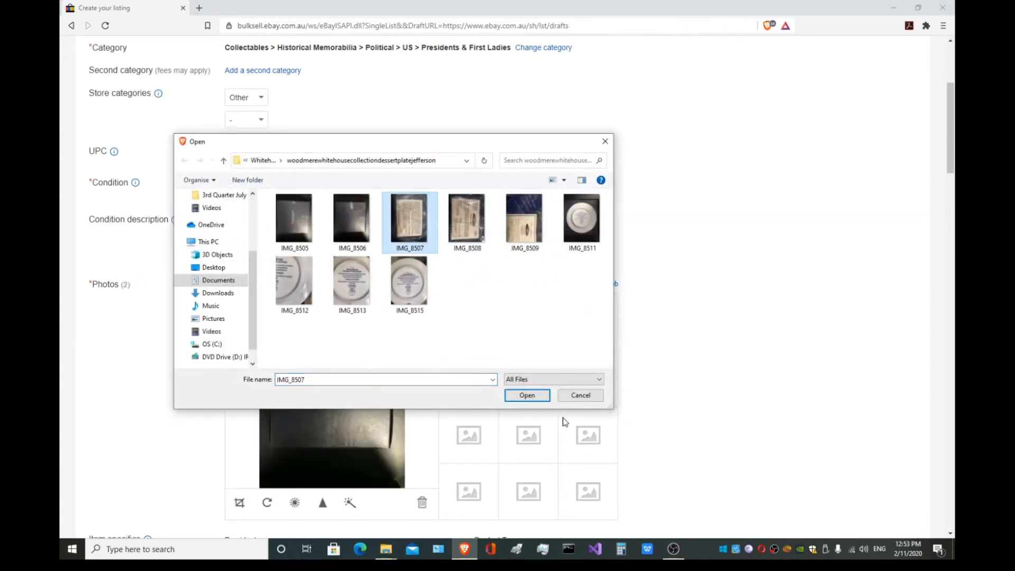
key(Return)
Step: Add the photo IMG_8515 as the ninth picture of the listing
click(587, 435)
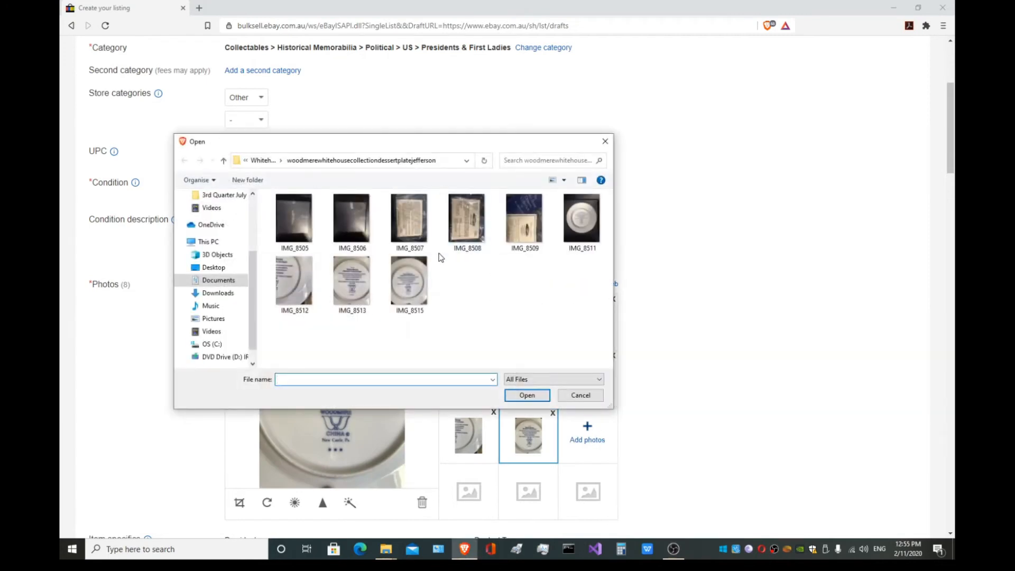
click(415, 288)
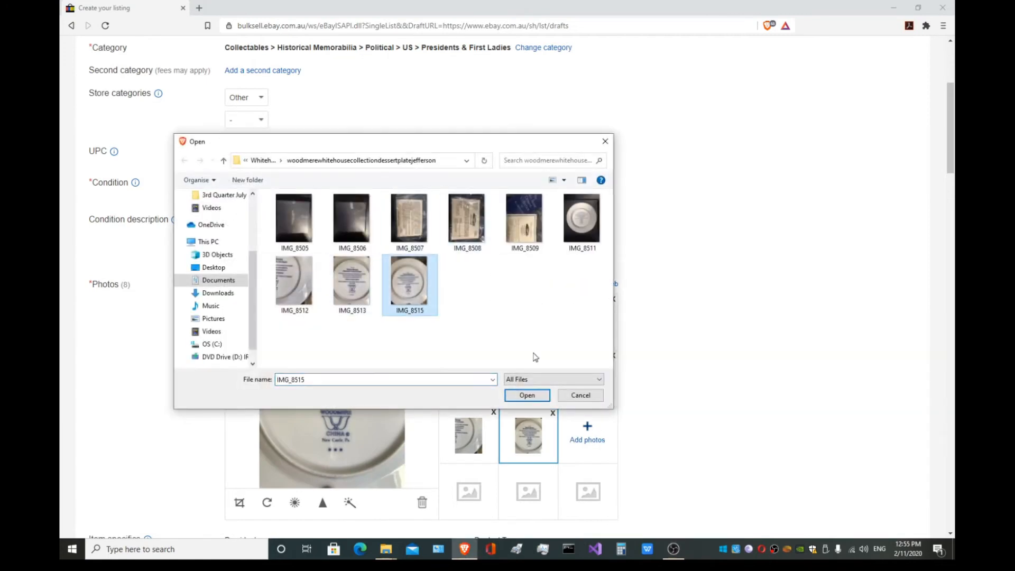
click(526, 396)
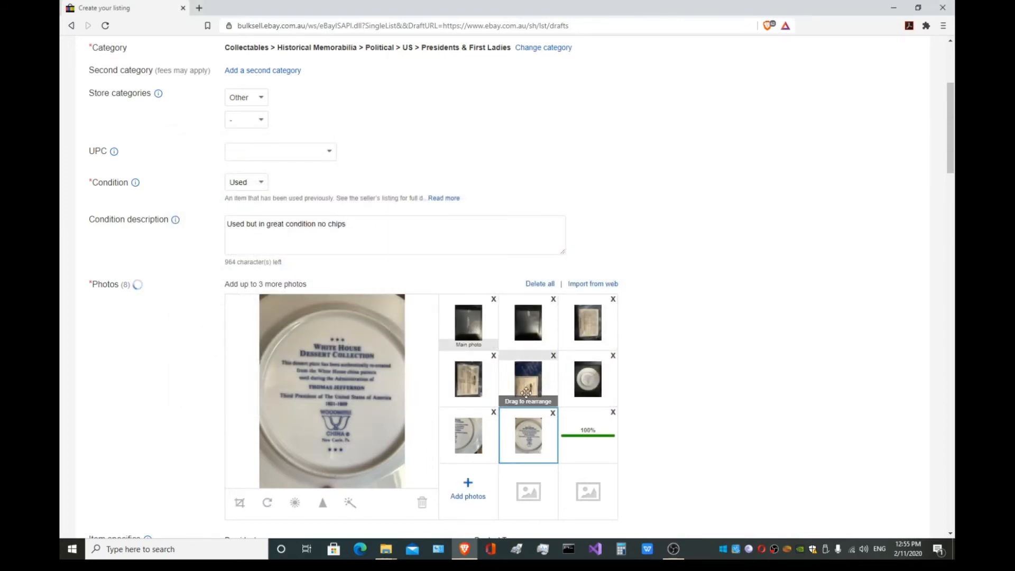
Step: Rotate the main photo of the box by three quarter turns so its lettering is upright, and save it
click(473, 319)
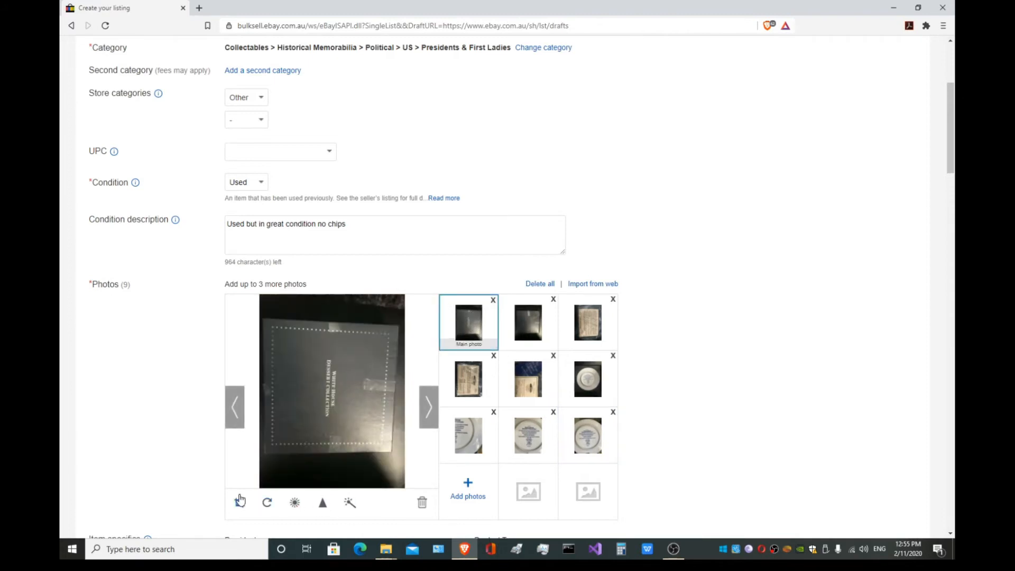
click(267, 504)
click(267, 504)
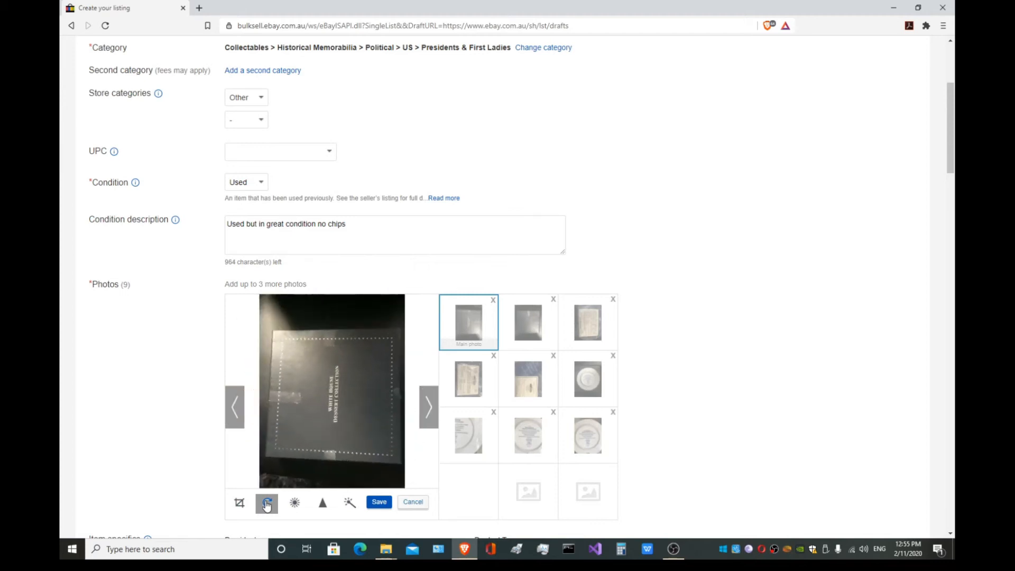
click(268, 504)
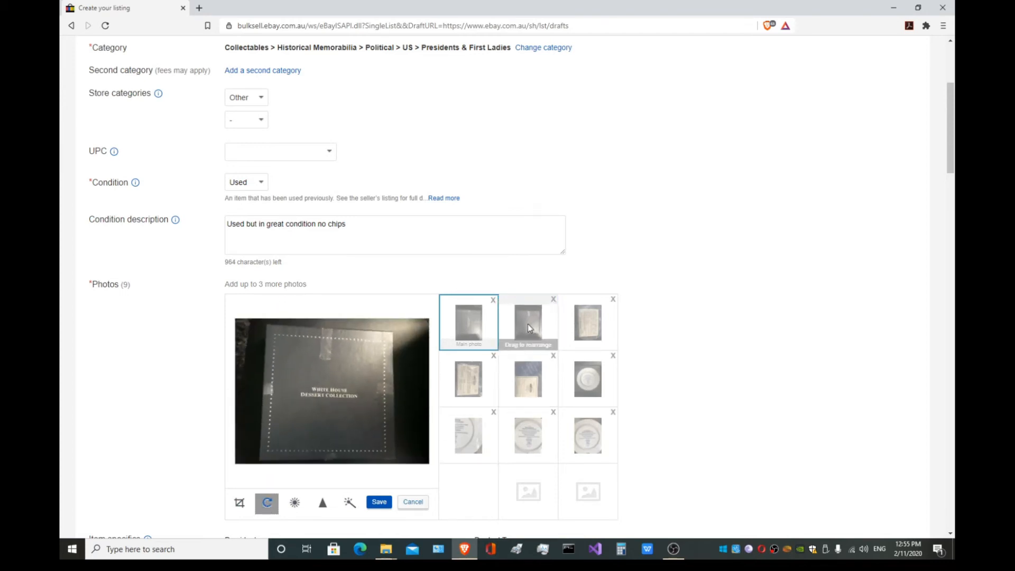
click(370, 504)
Step: Rotate the third photo, the printed sheet in the plastic sleeve, so its text reads upright
click(535, 329)
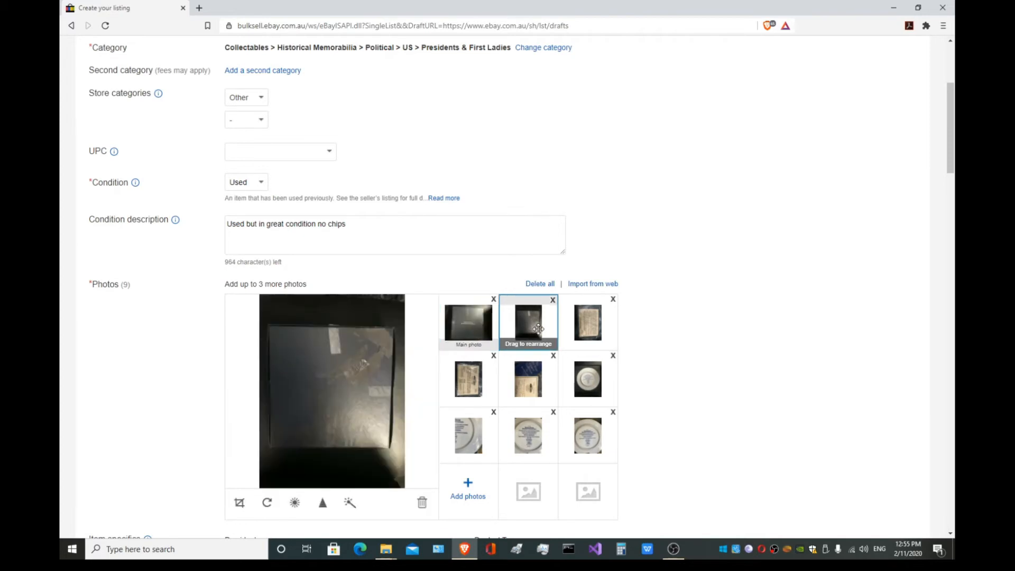
click(588, 327)
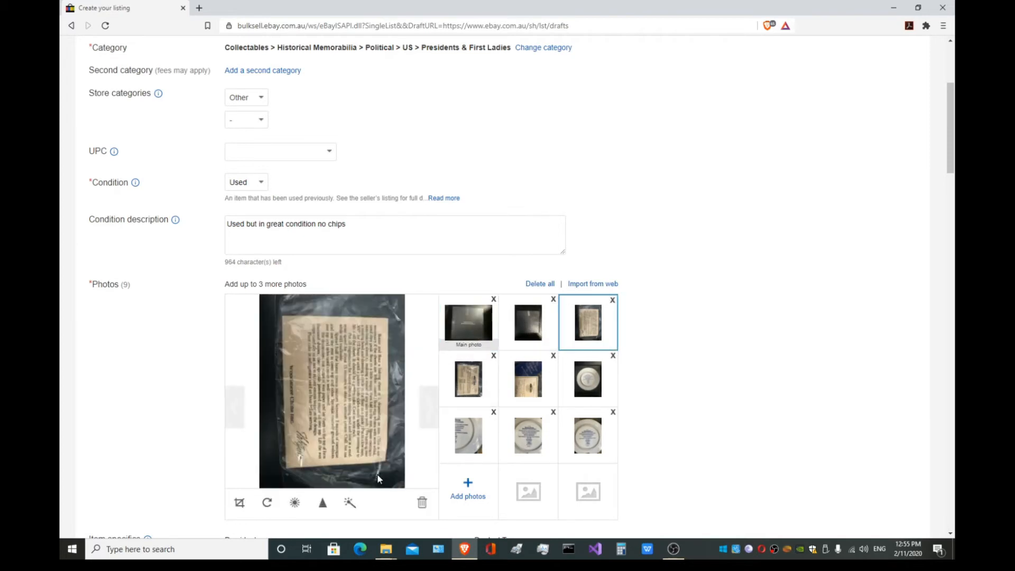
click(266, 503)
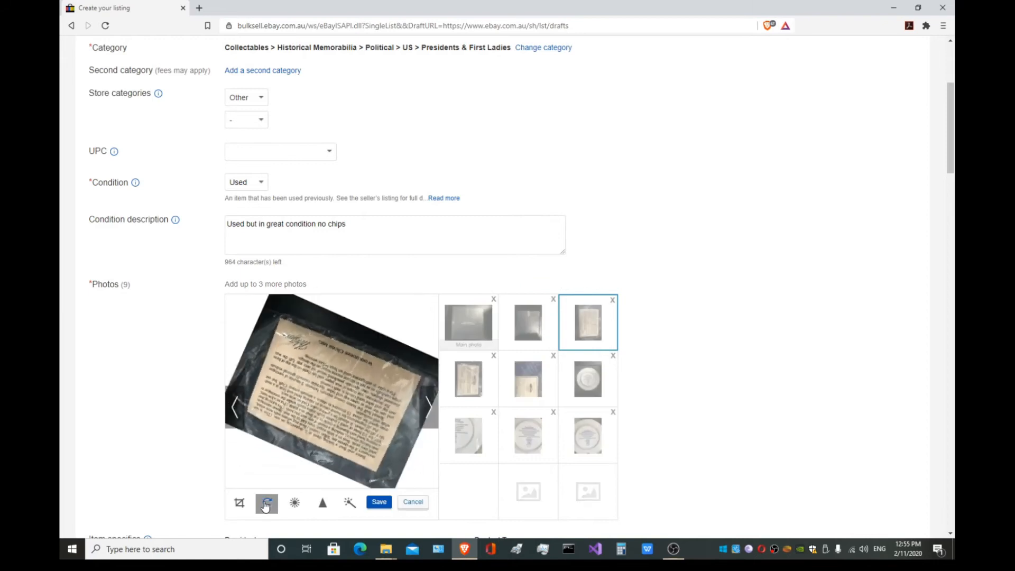
click(267, 503)
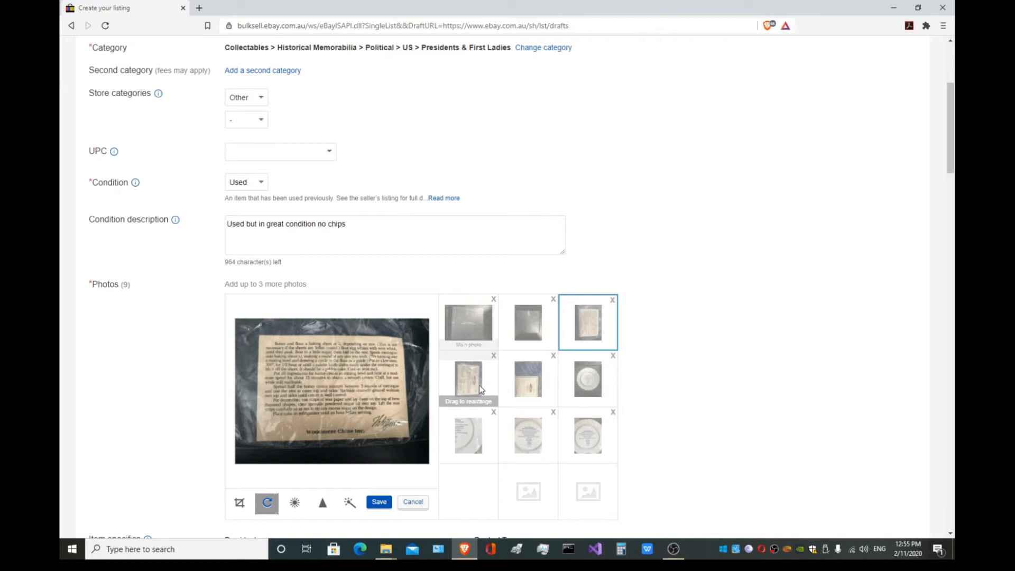
Step: Rotate the fifth photo, showing the blue booklet and Certificate of Authenticity, until the lettering is upright, and save it
click(532, 386)
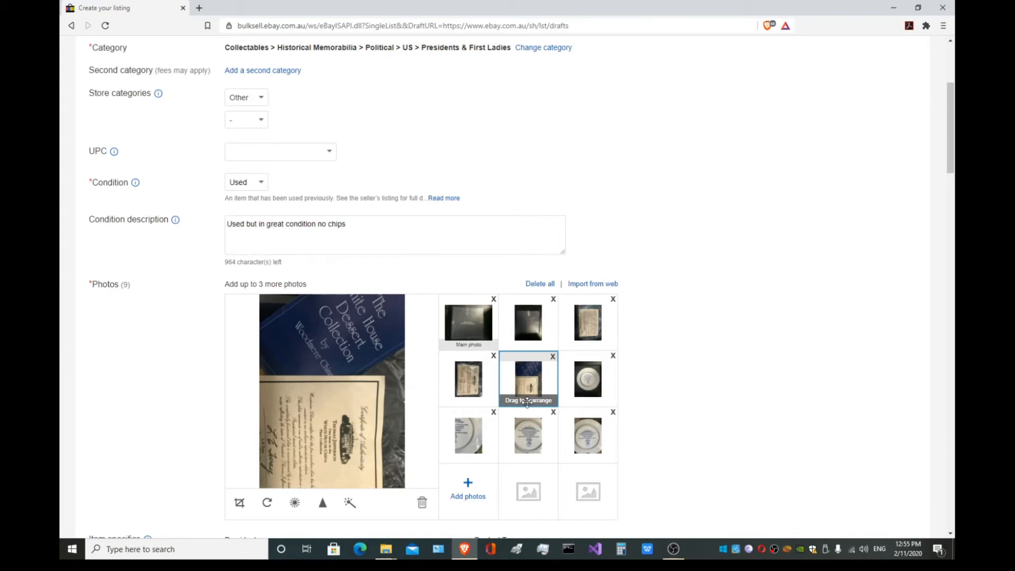
click(267, 503)
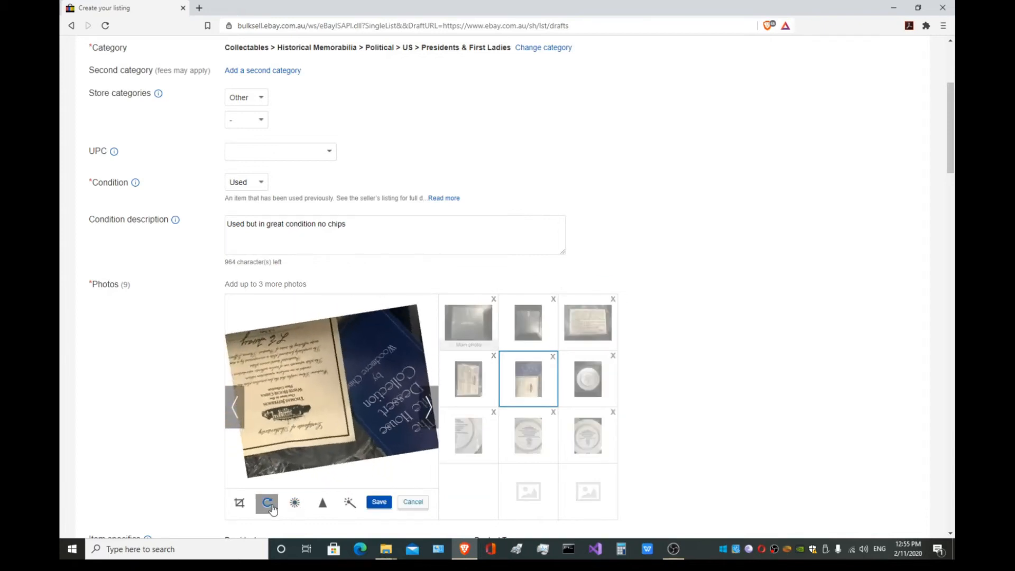
click(268, 504)
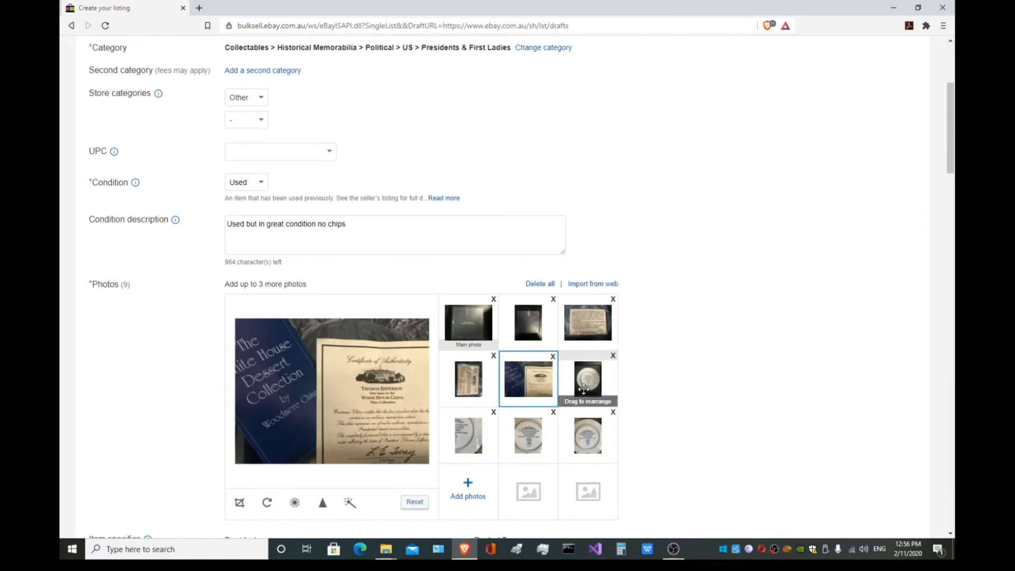
Step: Add the photo IMG_8510 to the listing and move it to first place as the main photo
scroll(556, 441, down, 3)
scroll(541, 433, up, 2)
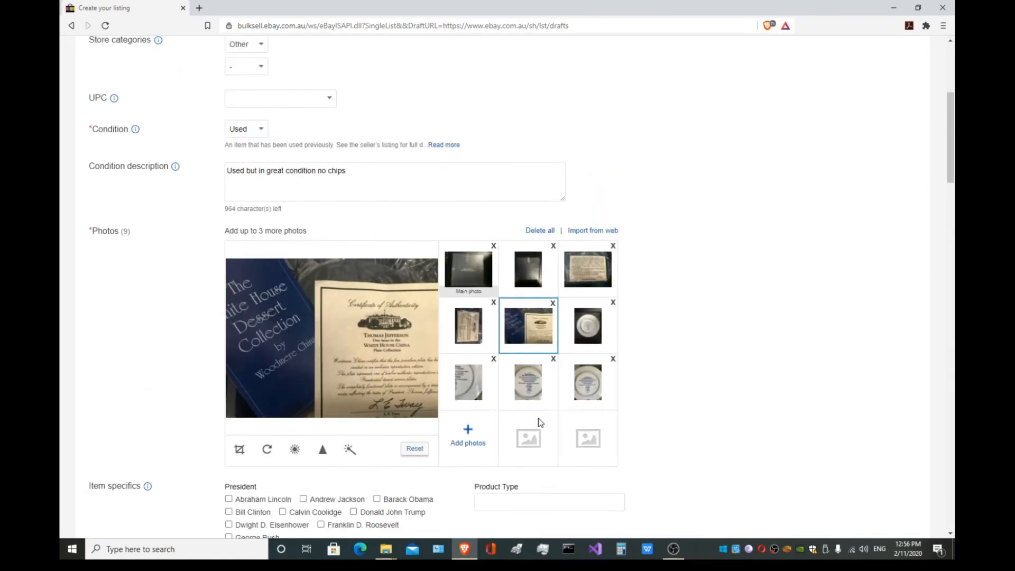
click(468, 436)
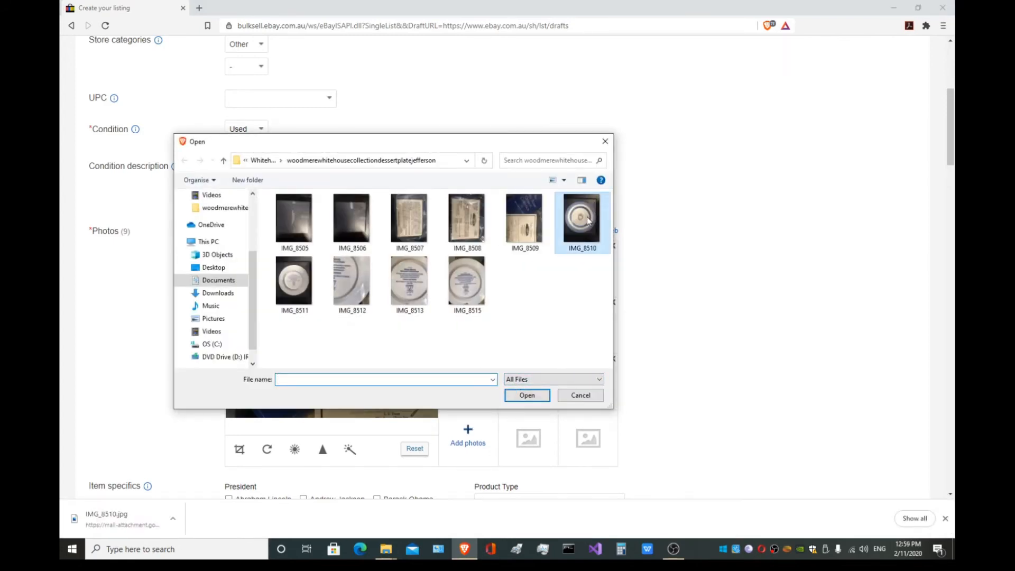
click(581, 219)
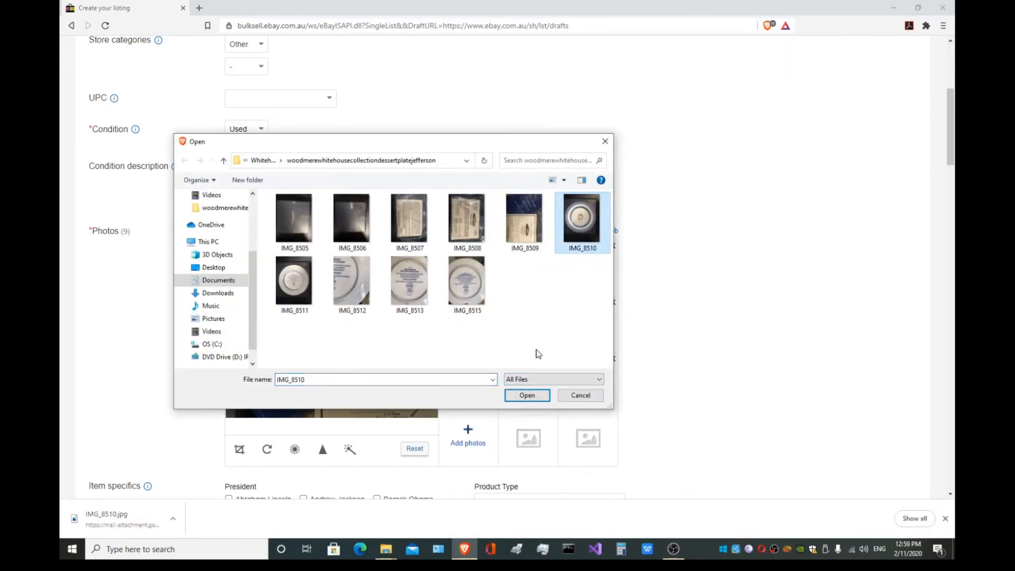
click(528, 395)
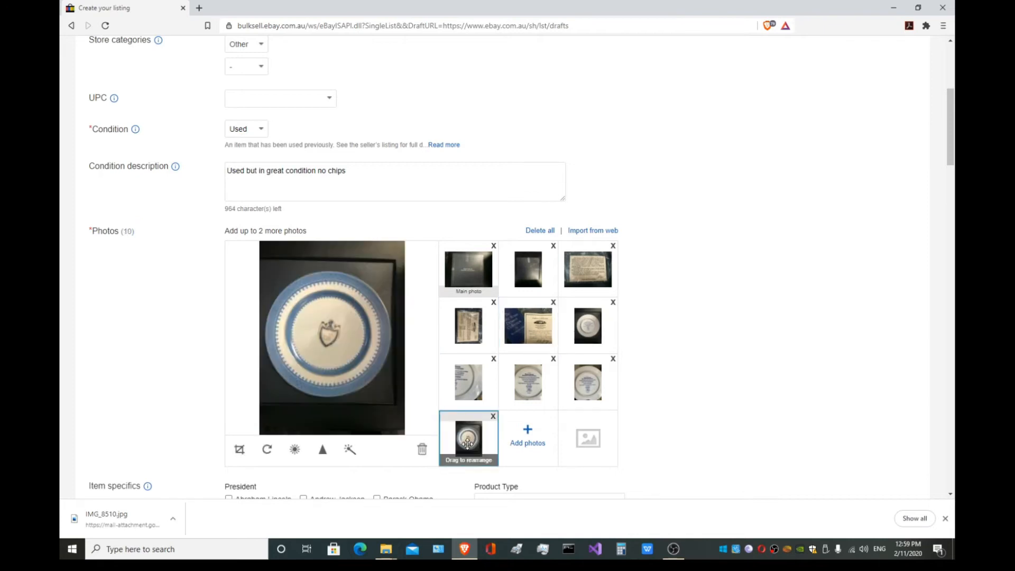
drag(468, 443, 468, 275)
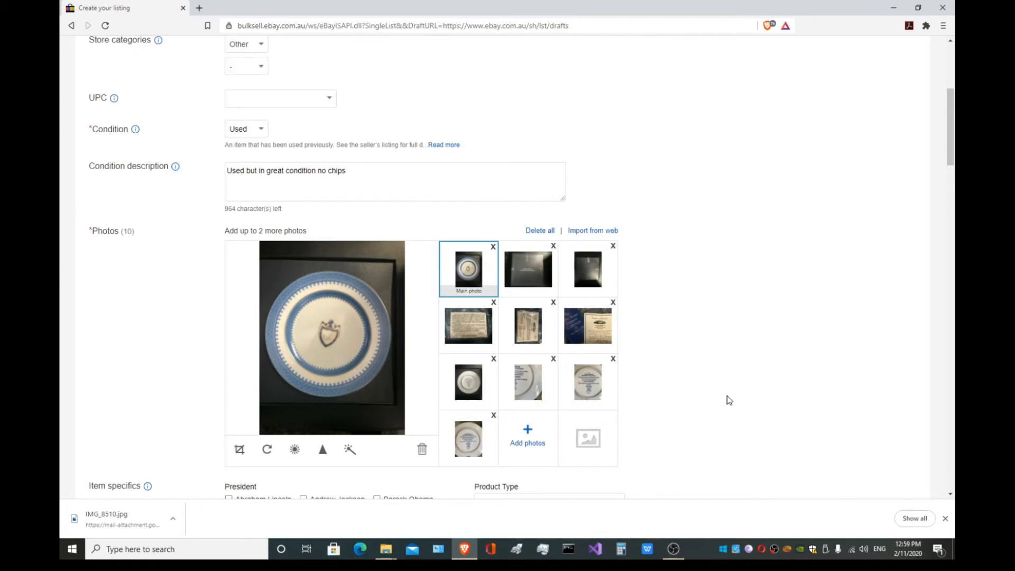
Step: Look through the item specifics fields, from President and Term in Office to Country/Region and Theme
scroll(729, 400, down, 3)
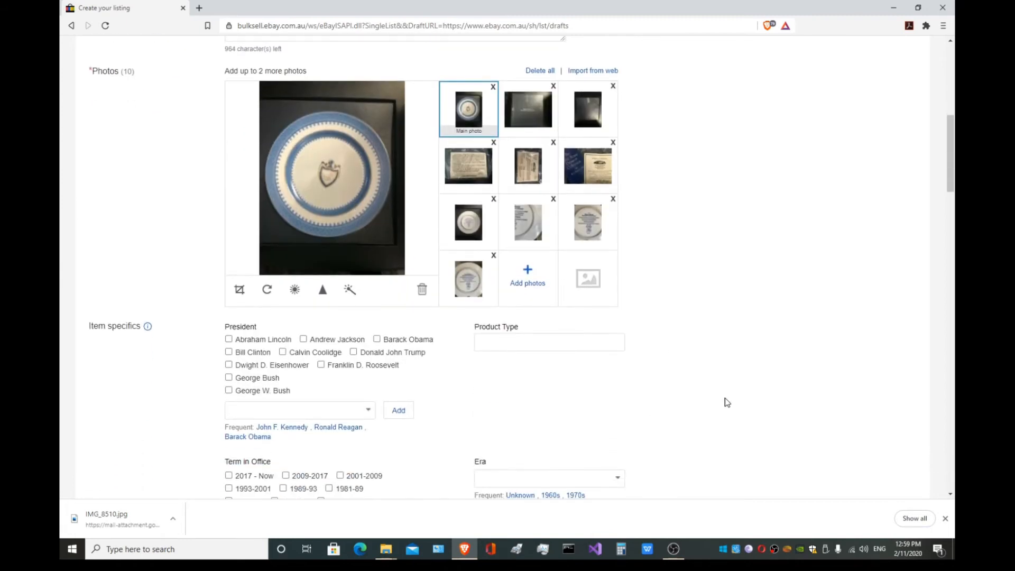
scroll(727, 402, down, 1)
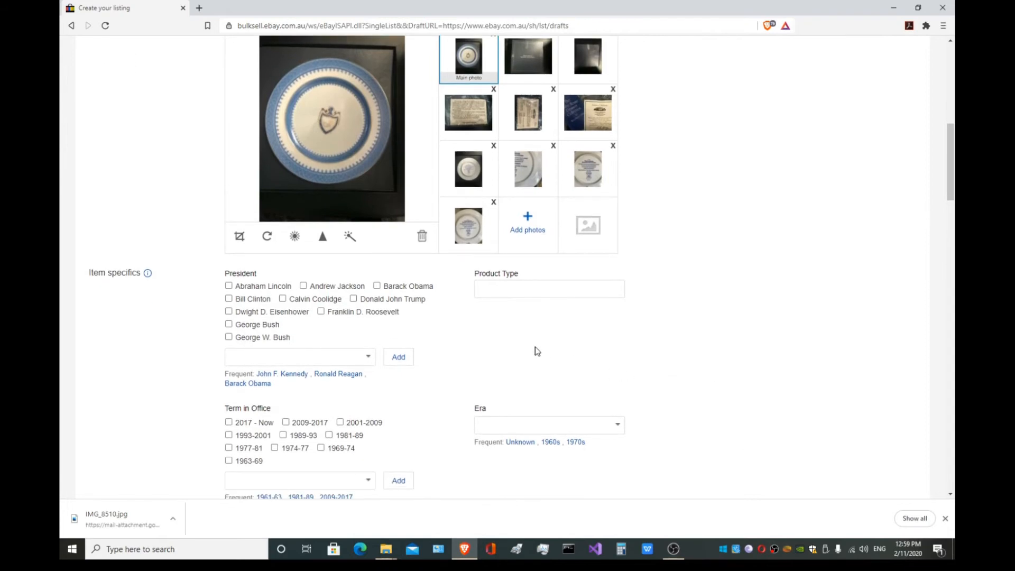
scroll(538, 351, down, 1)
scroll(530, 317, down, 2)
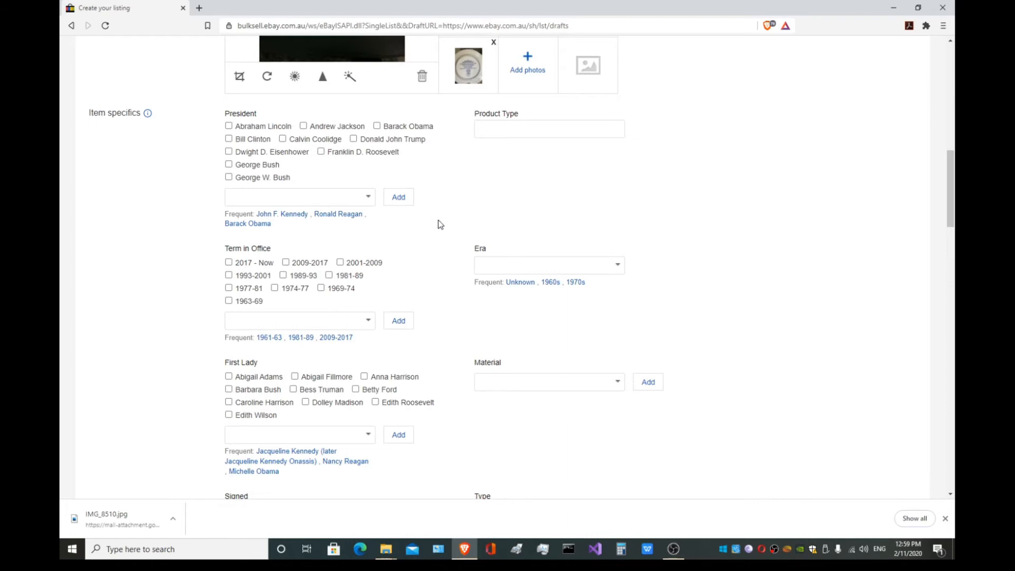
scroll(439, 225, down, 1)
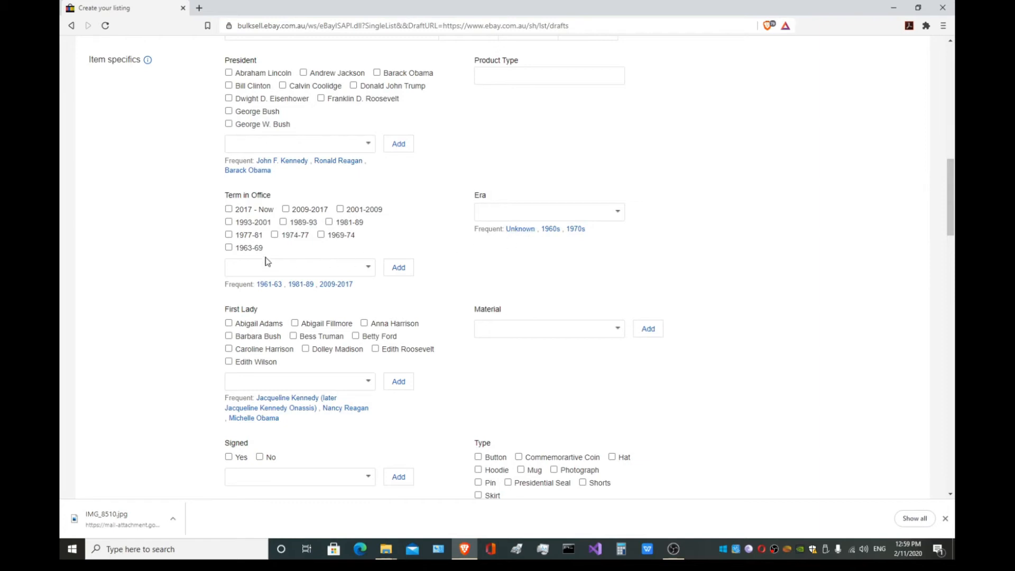
scroll(541, 315, down, 2)
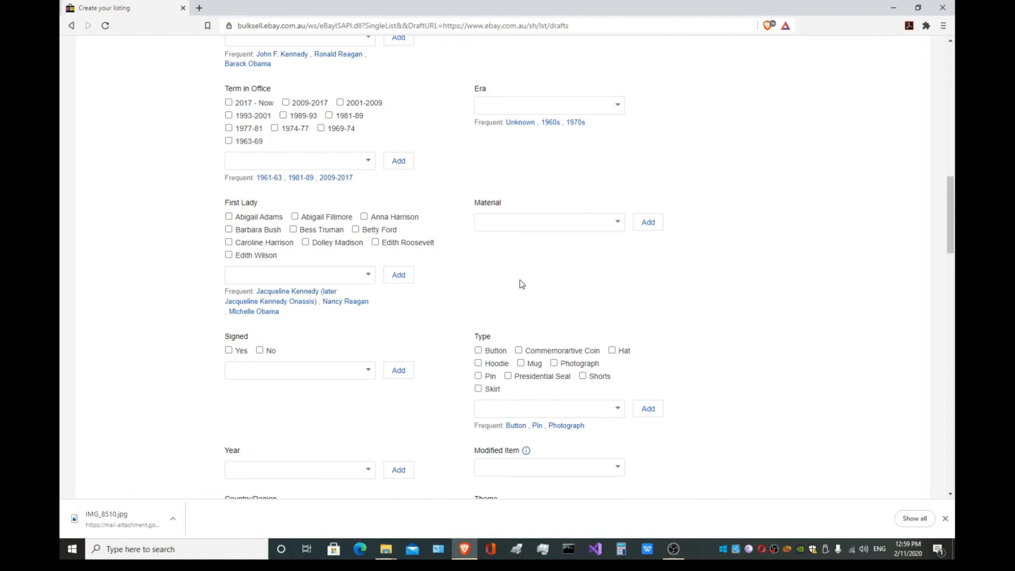
scroll(519, 282, down, 1)
scroll(526, 225, down, 3)
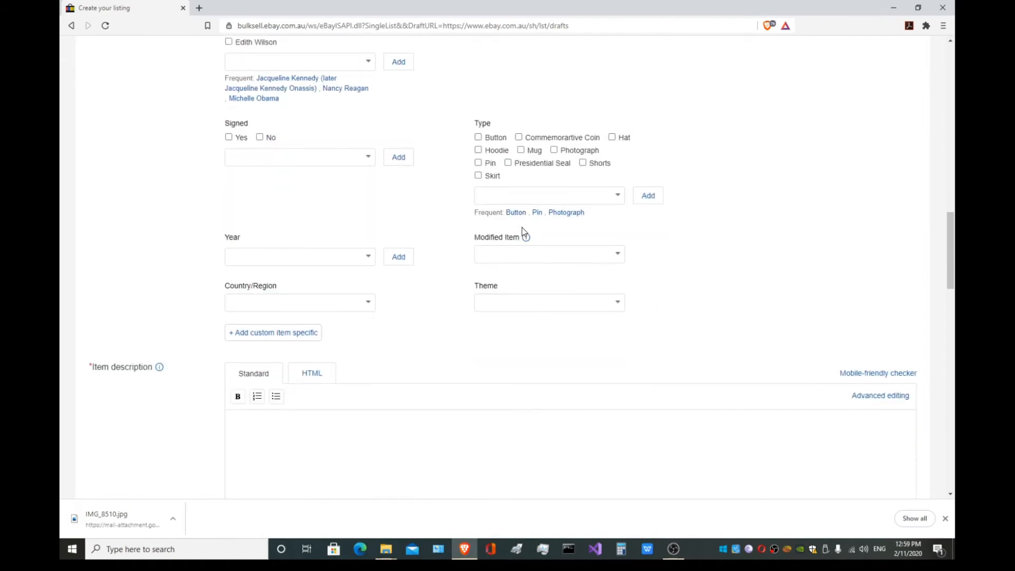
Step: Paste "Woodmere White House Collection Dessert Plate Jefferson" as the item description
scroll(462, 241, down, 3)
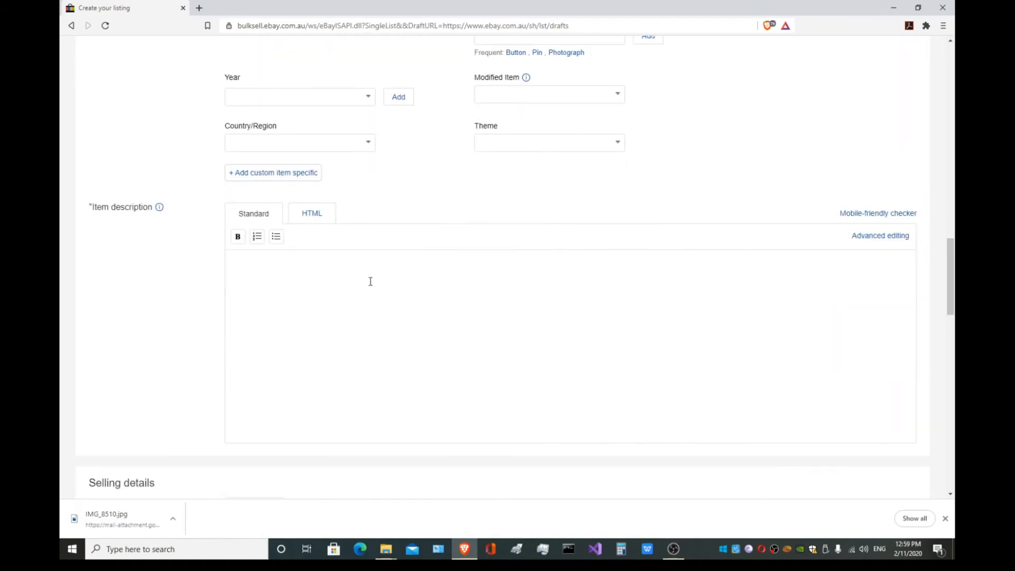
click(353, 284)
right_click(353, 281)
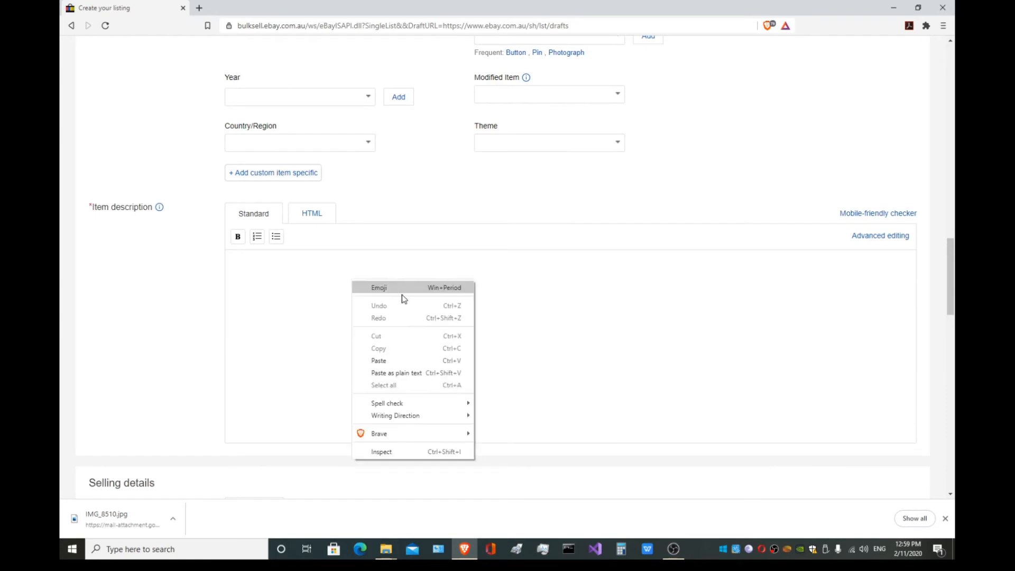
click(380, 360)
Step: Set the Buy It Now price to AU $65.00 and allow buyers to make offers
scroll(572, 291, down, 1)
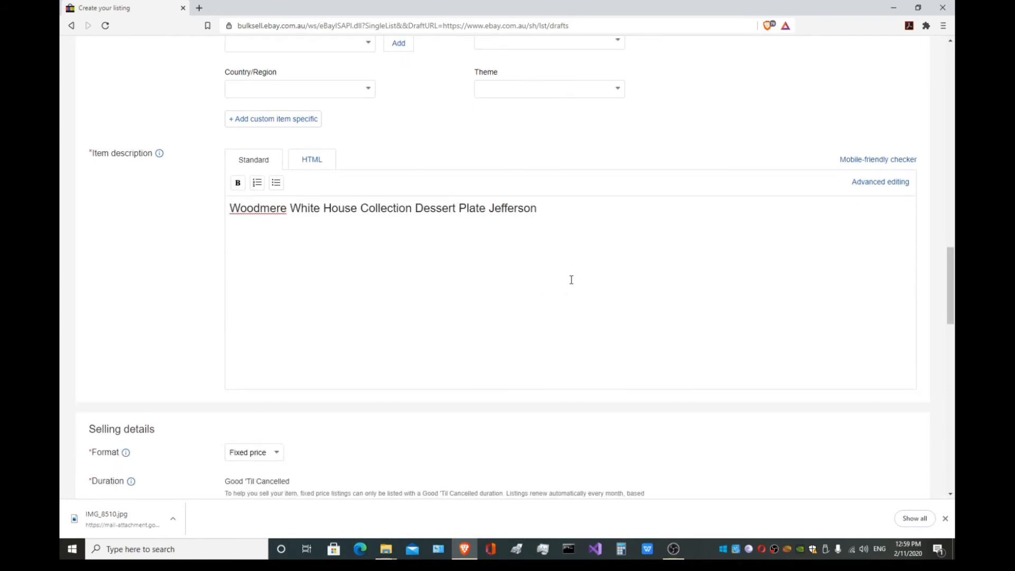
scroll(571, 279, down, 3)
scroll(408, 296, down, 2)
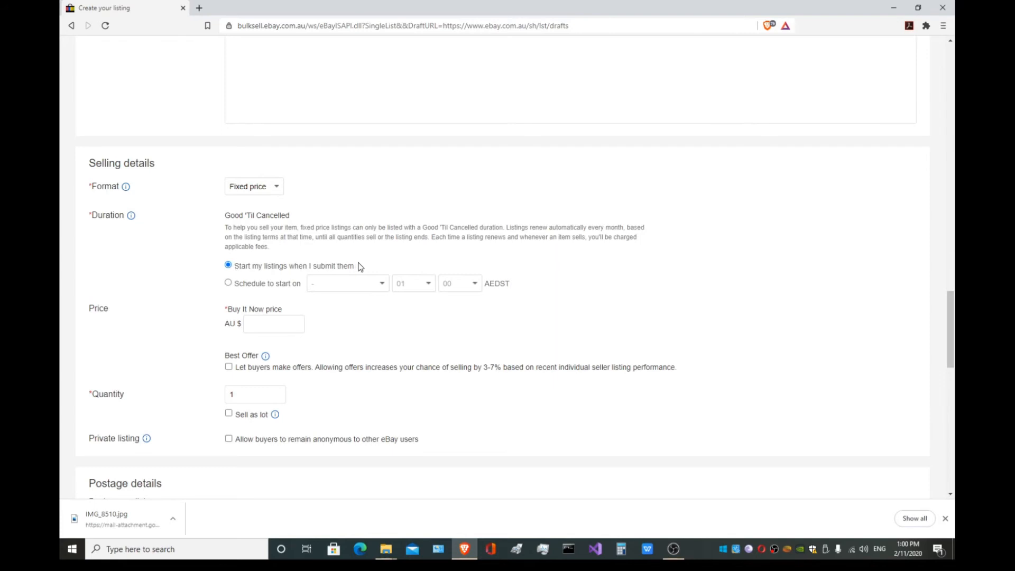
click(263, 326)
text(656)
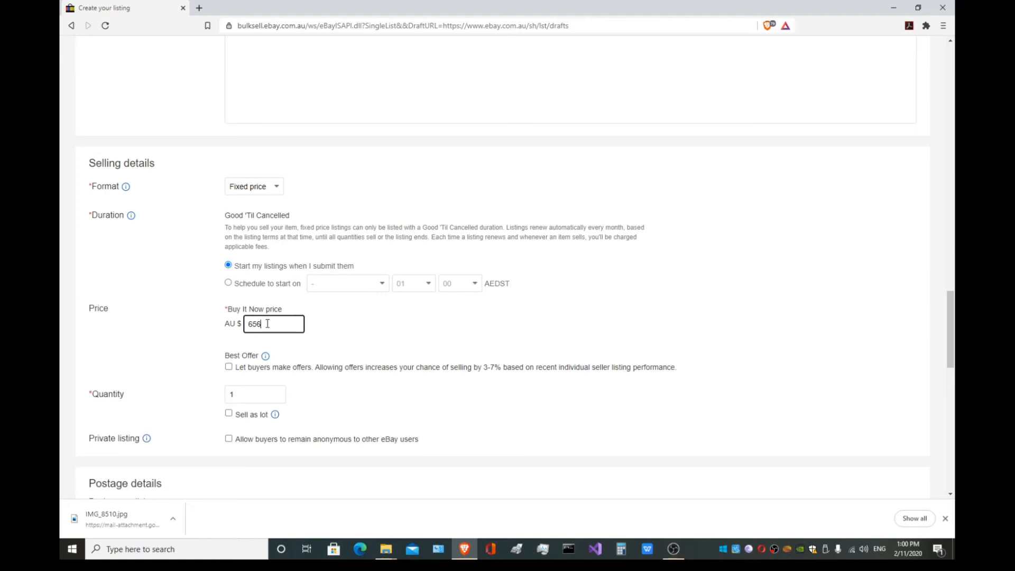
key(BackSpace)
text(.00)
scroll(349, 370, down, 2)
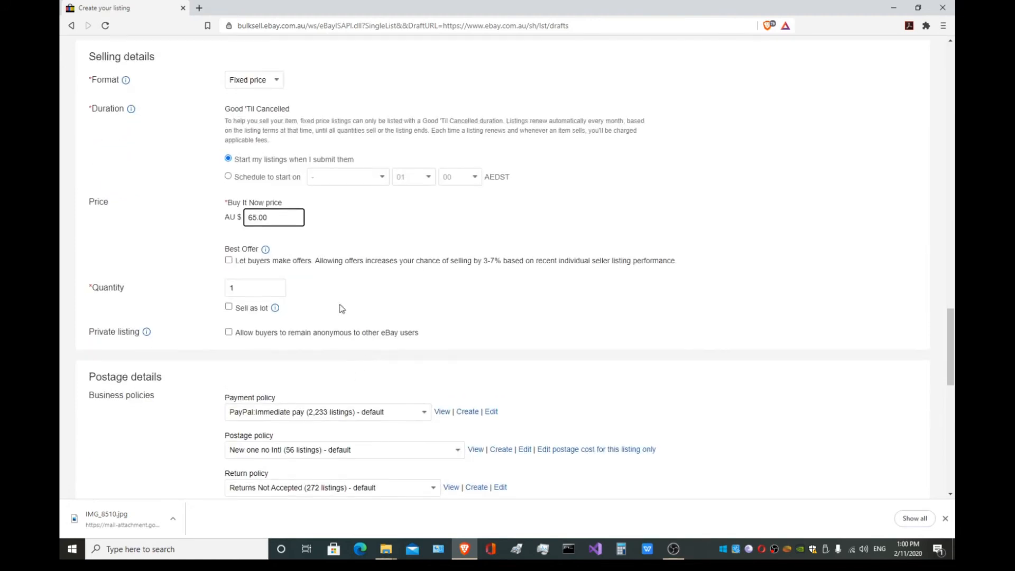
scroll(387, 306, down, 2)
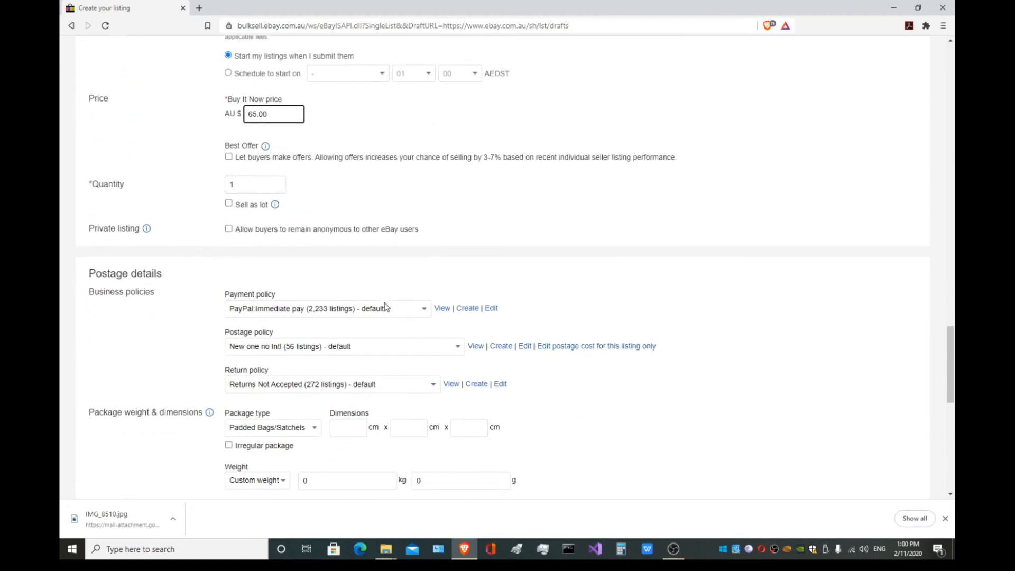
click(229, 154)
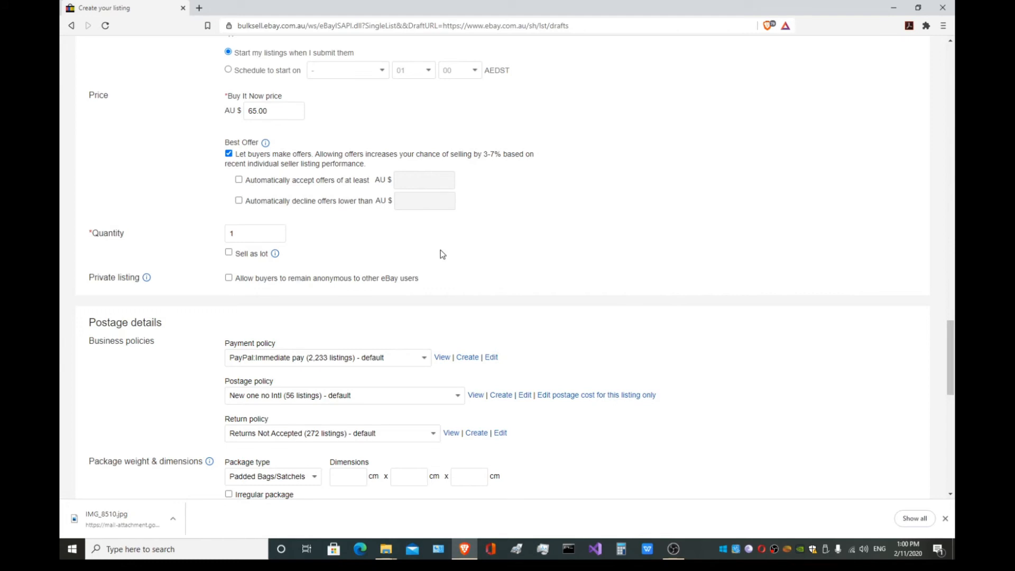
Step: Set the postage policy to "Flat:Standard deliv(Free),1 business day#0" and the return policy to "Returns Accepted,Buyer,30 Days,International:#0"
scroll(443, 254, down, 3)
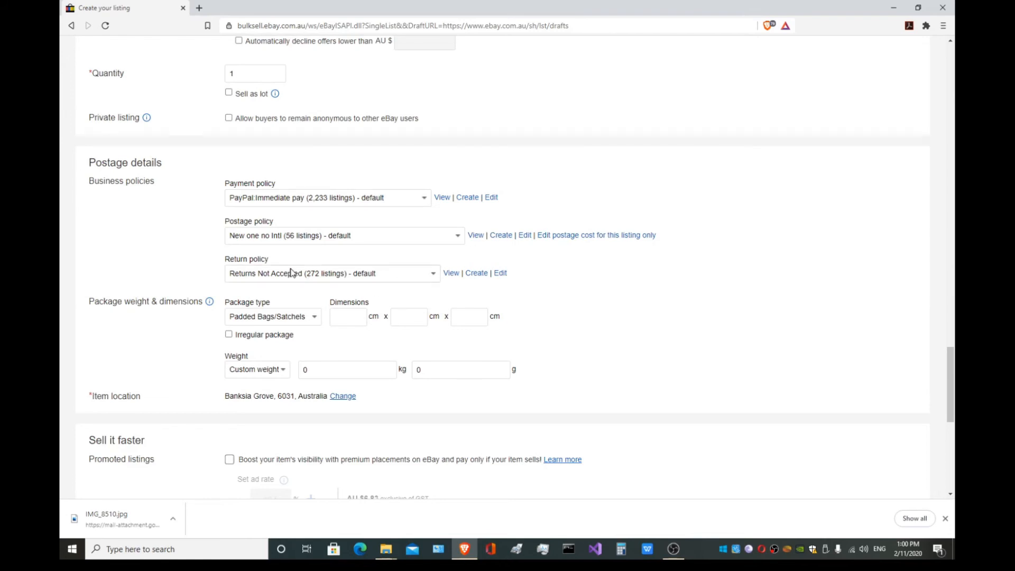
click(458, 237)
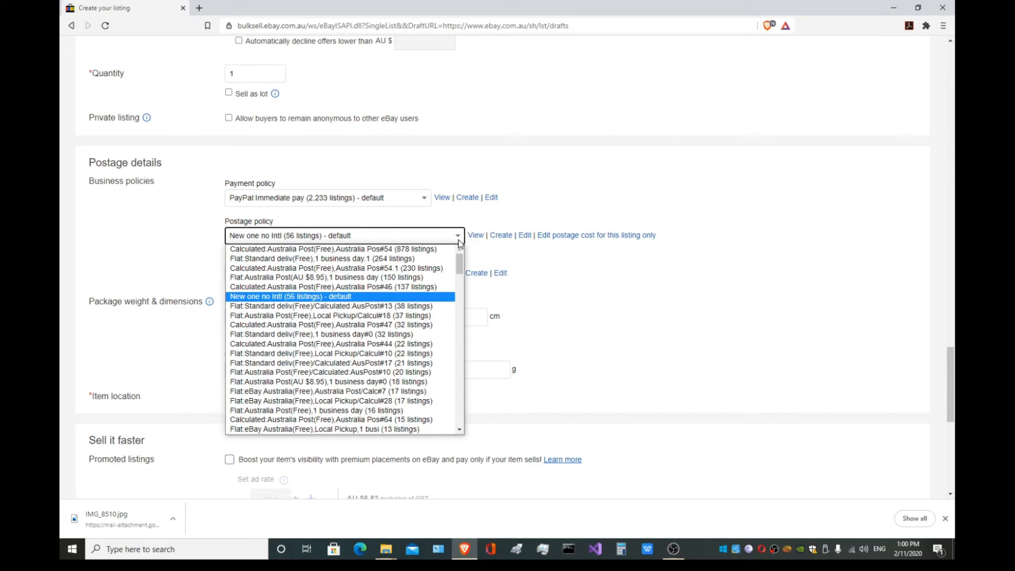
click(378, 336)
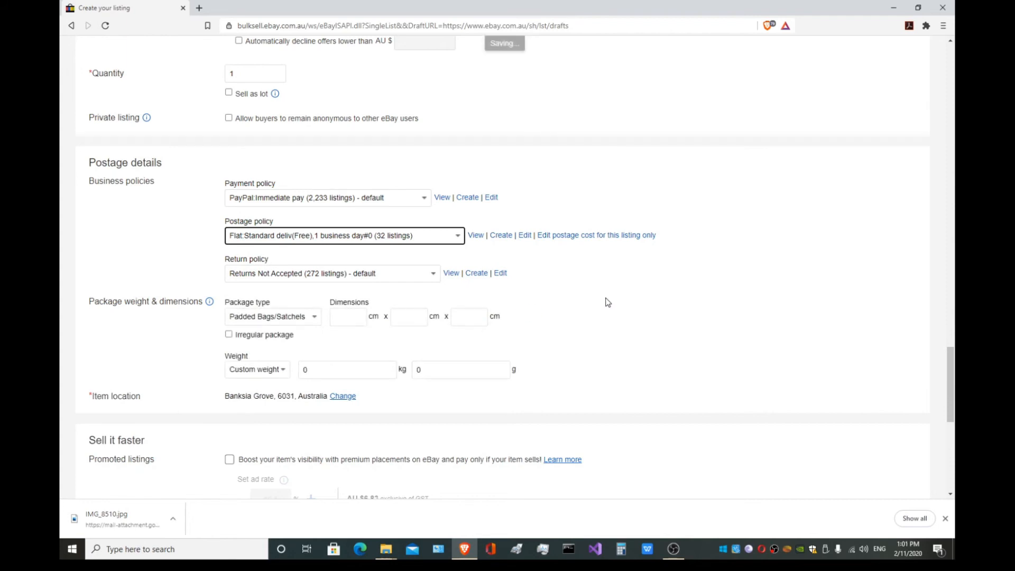
click(386, 274)
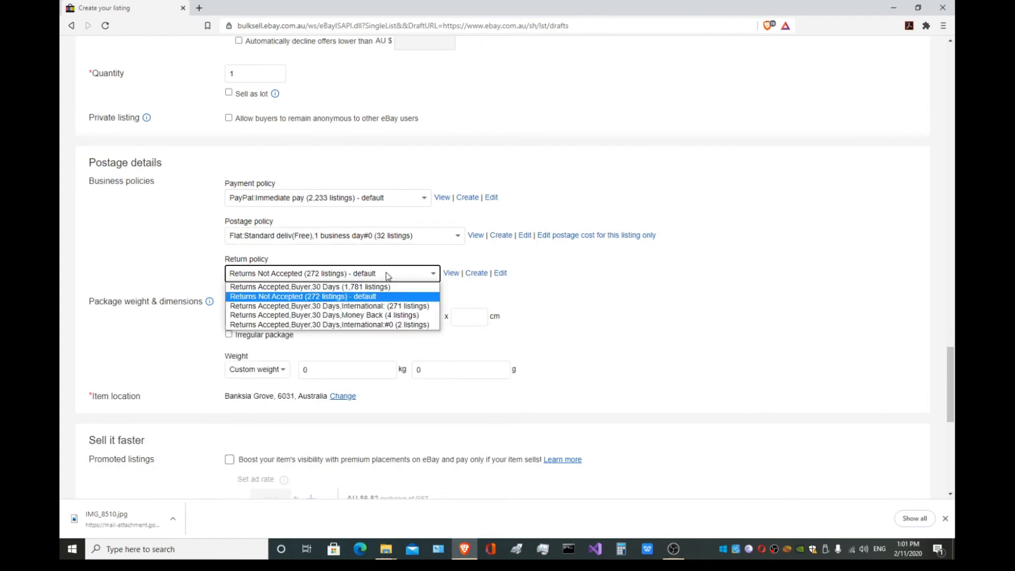
click(380, 325)
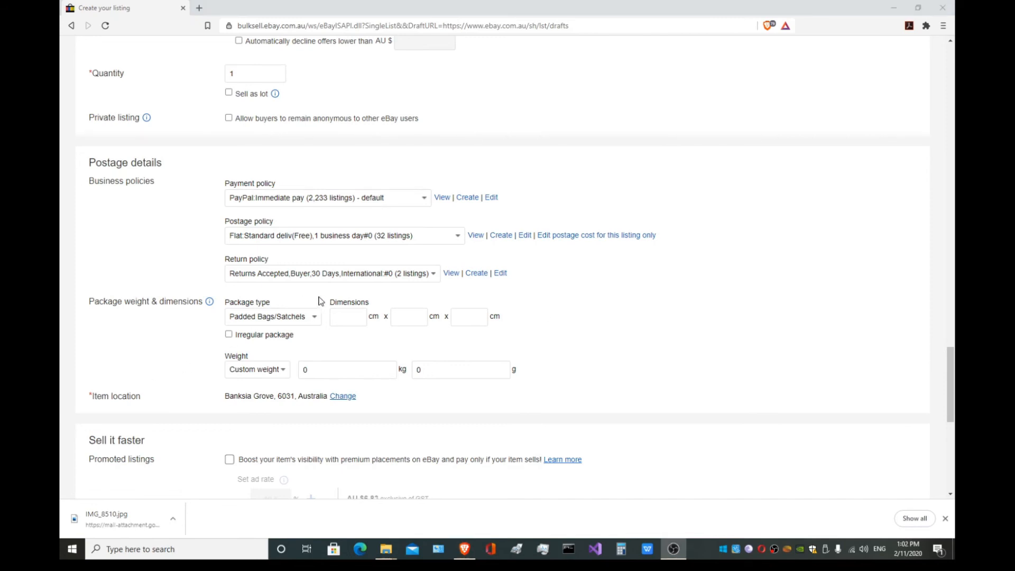
Step: Set the package type to Mailing Boxes with dimensions of 30 x 30 x 20 cm
click(302, 316)
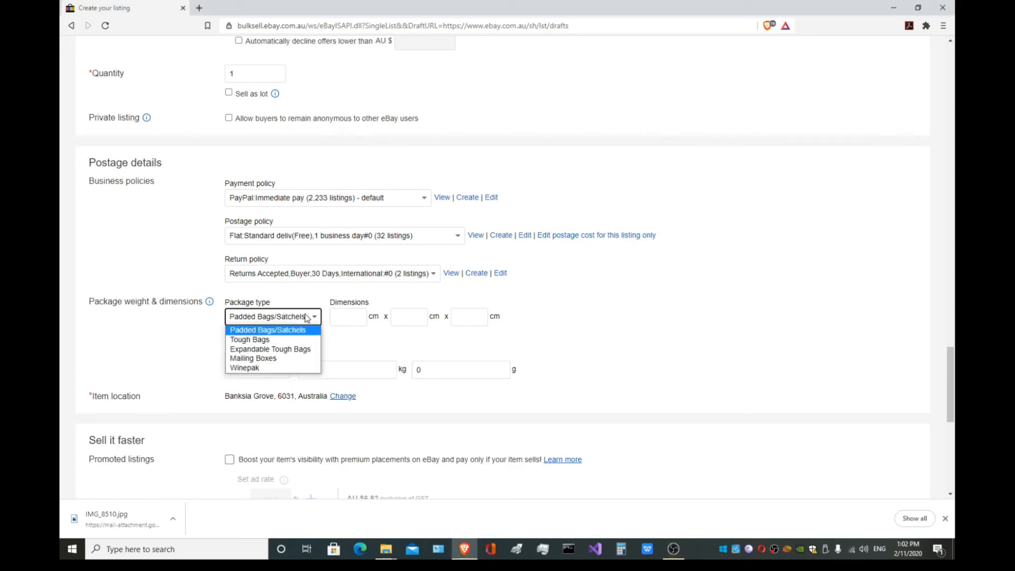
click(290, 363)
click(336, 317)
text(30)
key(Tab)
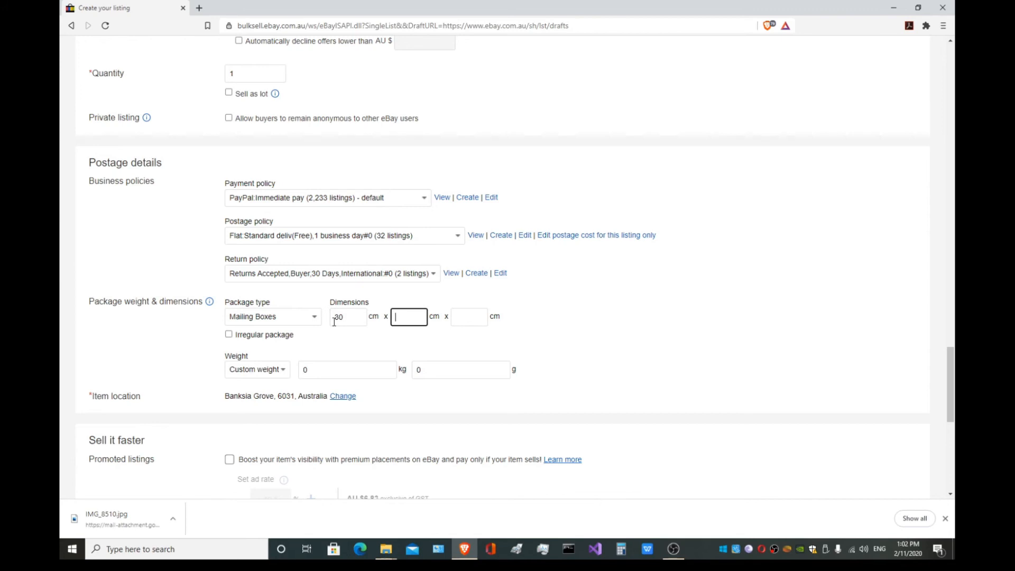
text(20)
key(Tab)
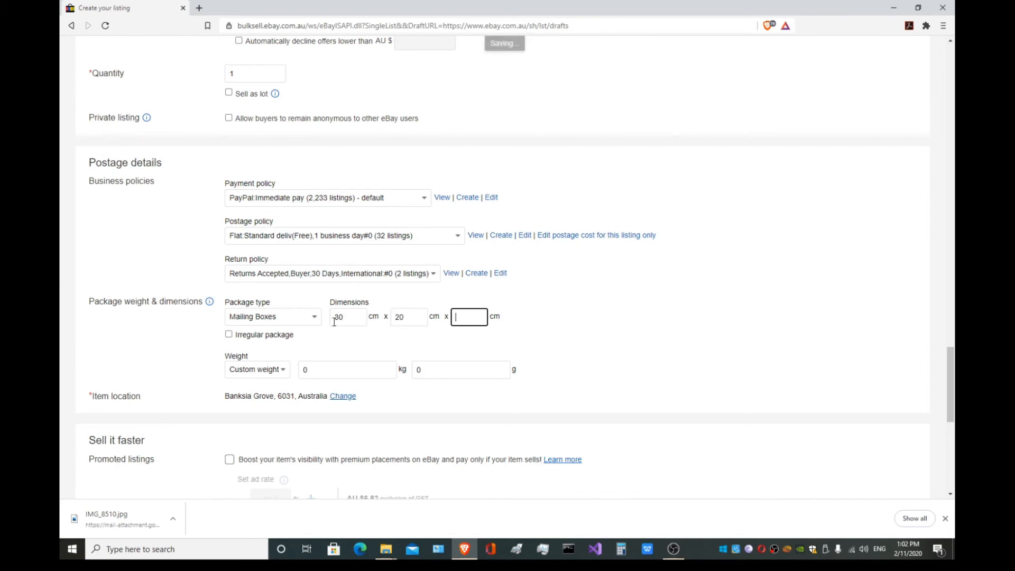
key(shift+Tab)
key(BackSpace)
text(30)
key(Tab)
text(20)
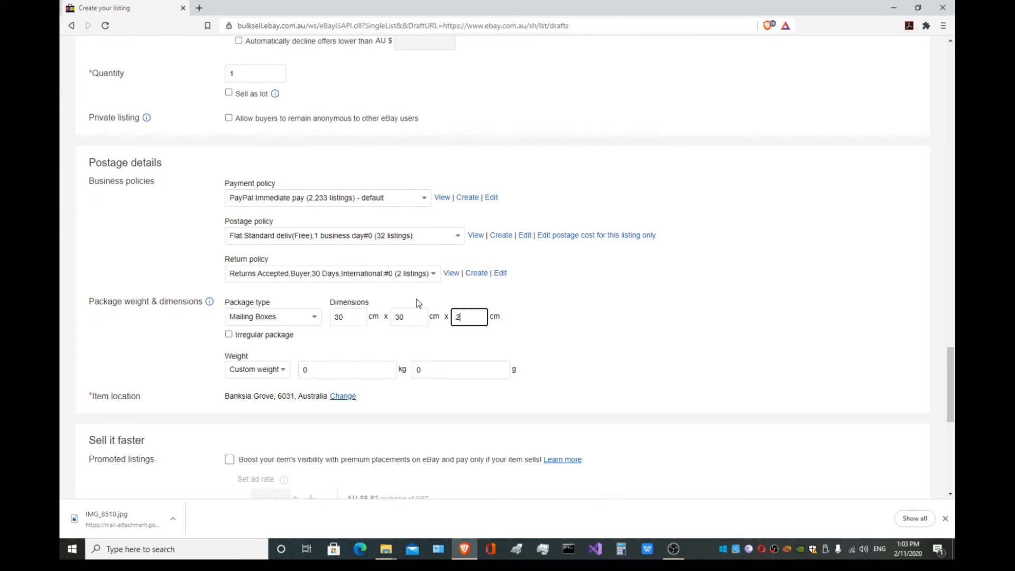
Step: Set the package's custom weight to 0 kg and 600 g
click(517, 336)
click(344, 371)
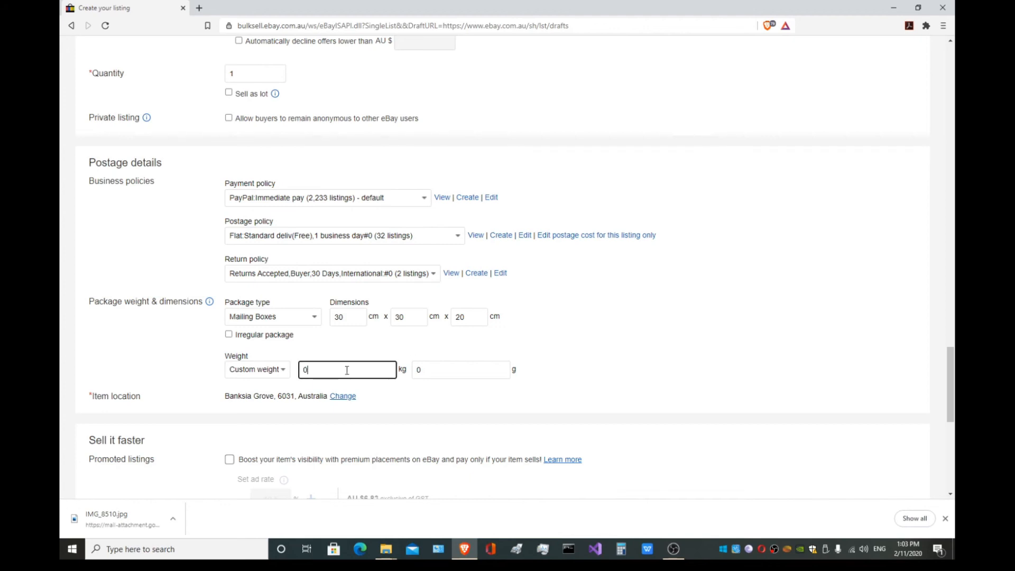
click(454, 372)
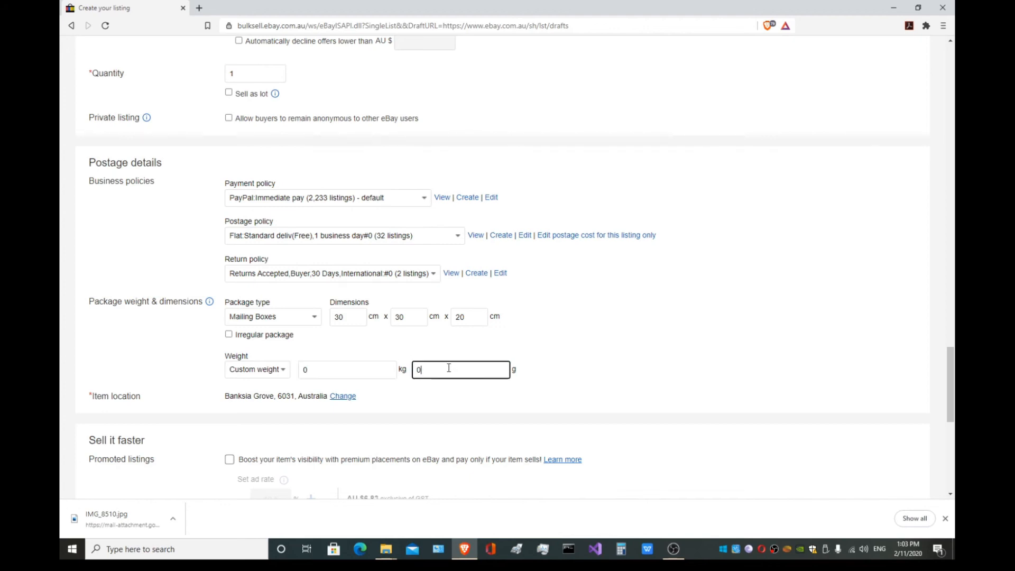
key(BackSpace)
click(234, 435)
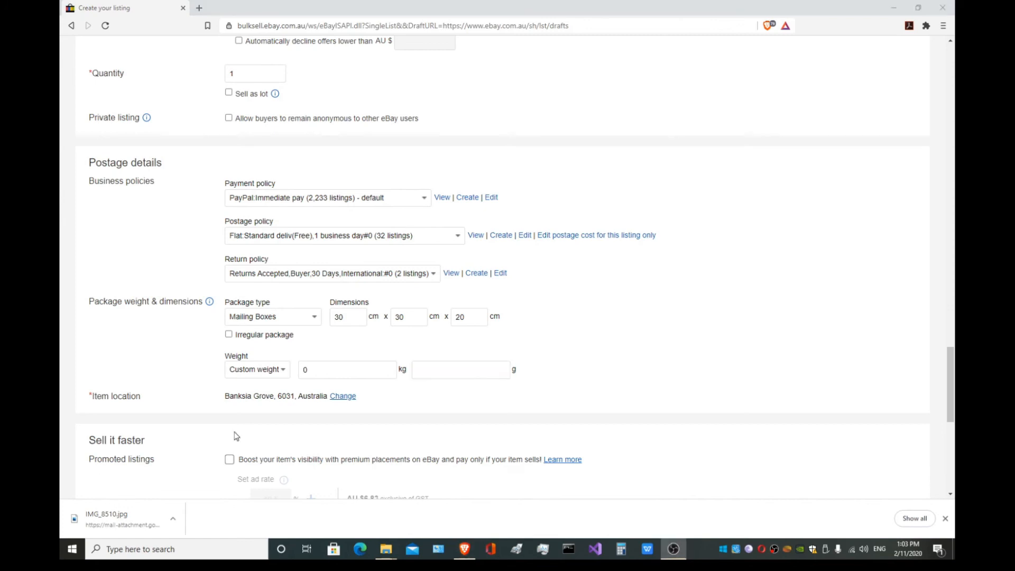
click(433, 372)
text(600)
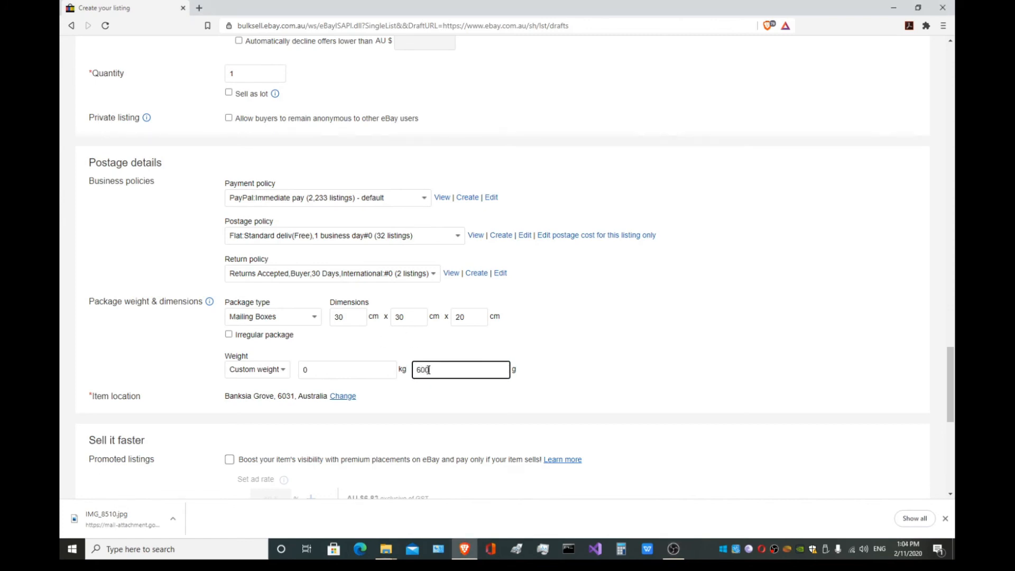
click(419, 414)
Step: List the dessert plate for sale without promoted listings or volume pricing, and finish without creating another listing
scroll(474, 425, down, 2)
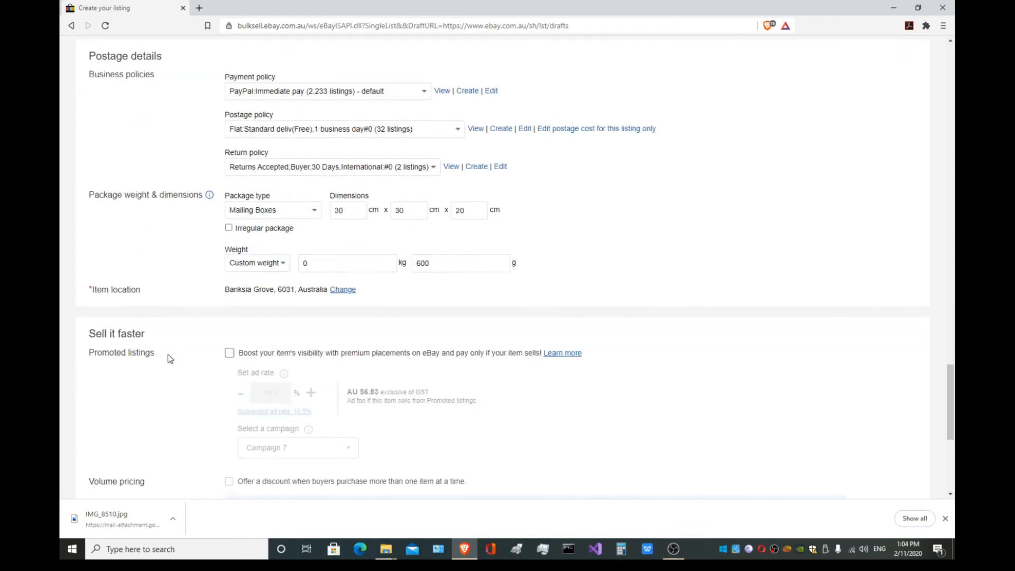
scroll(220, 366, down, 2)
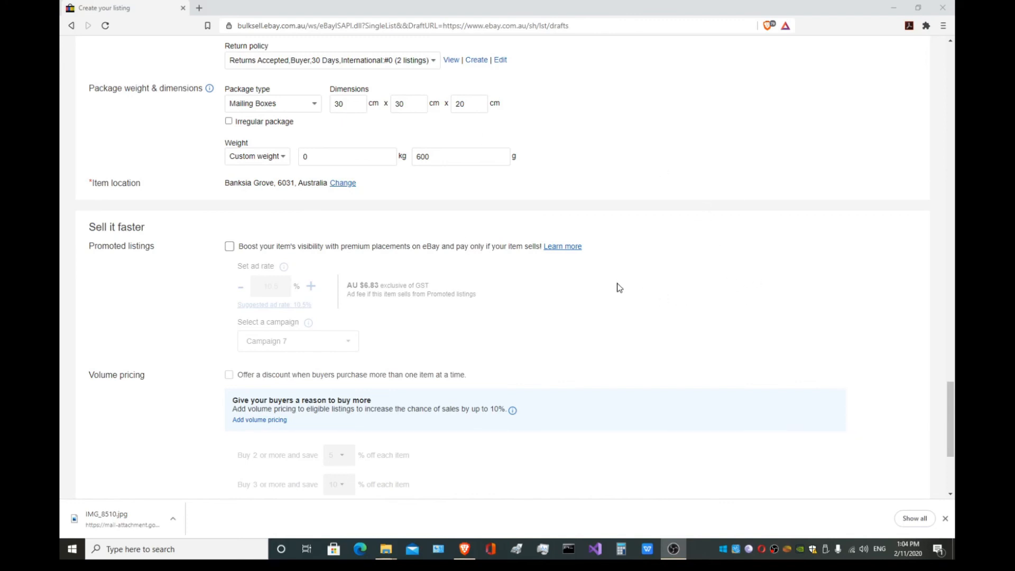
scroll(603, 283, down, 1)
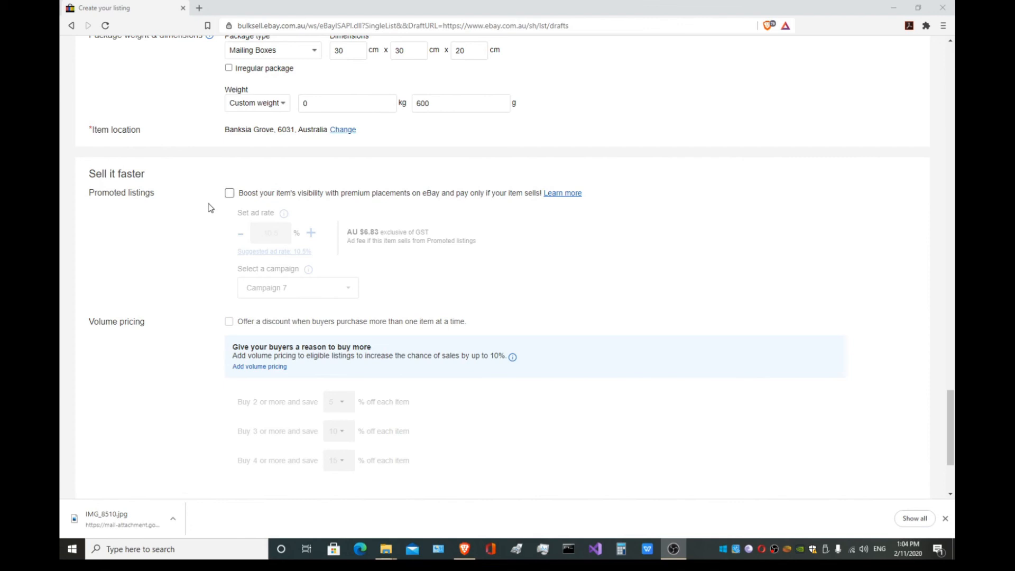
scroll(161, 244, down, 3)
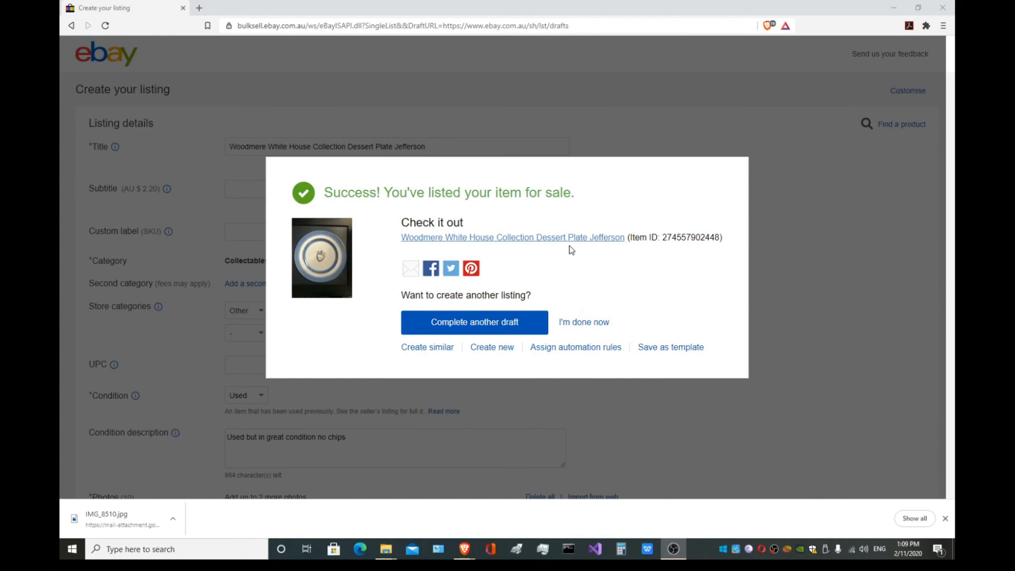
click(575, 324)
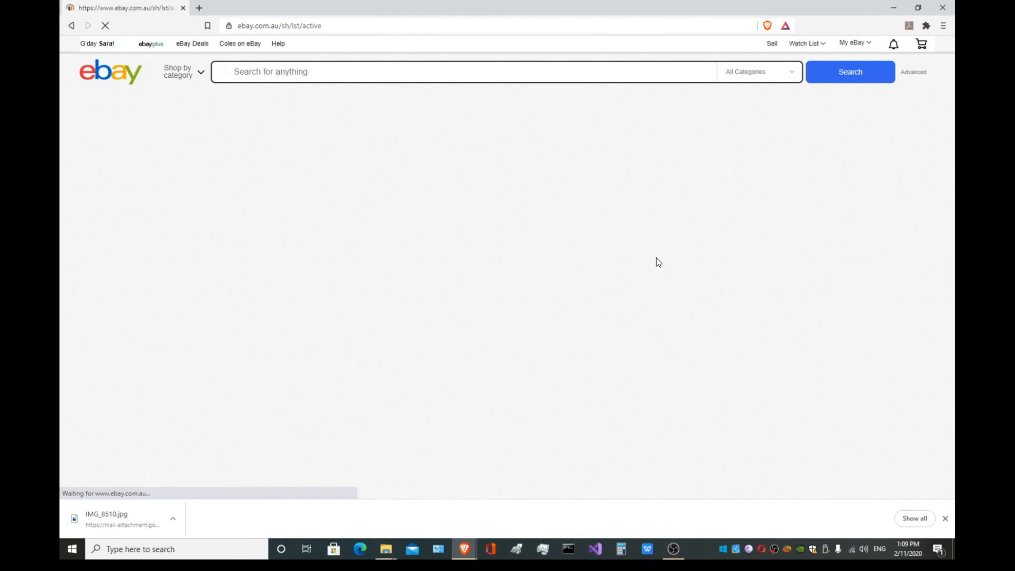